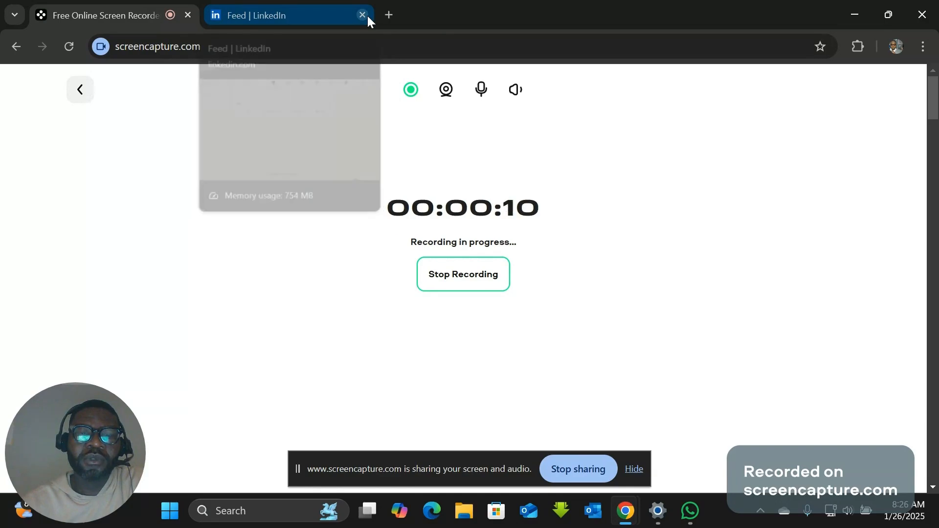
# - Close the LinkedIn tab and open a new blank browser tab
pyautogui.click(363, 16)
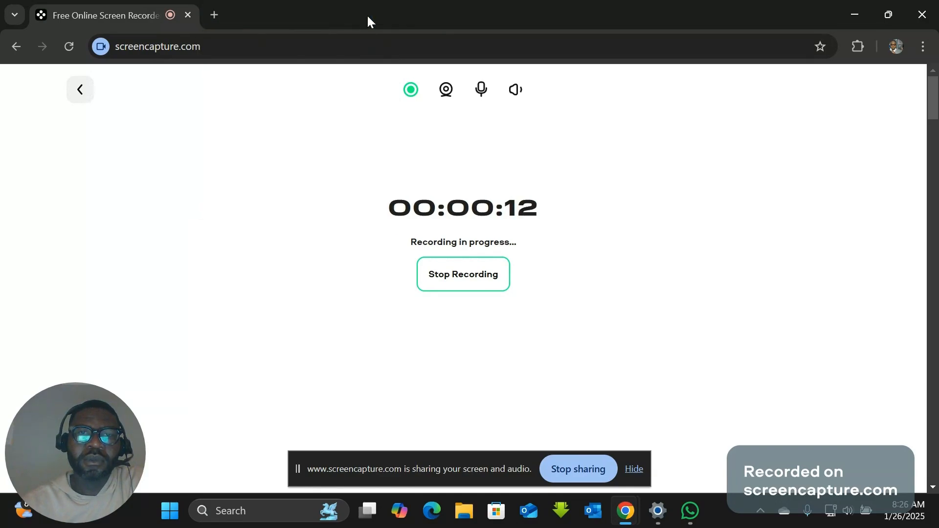
pyautogui.click(321, 48)
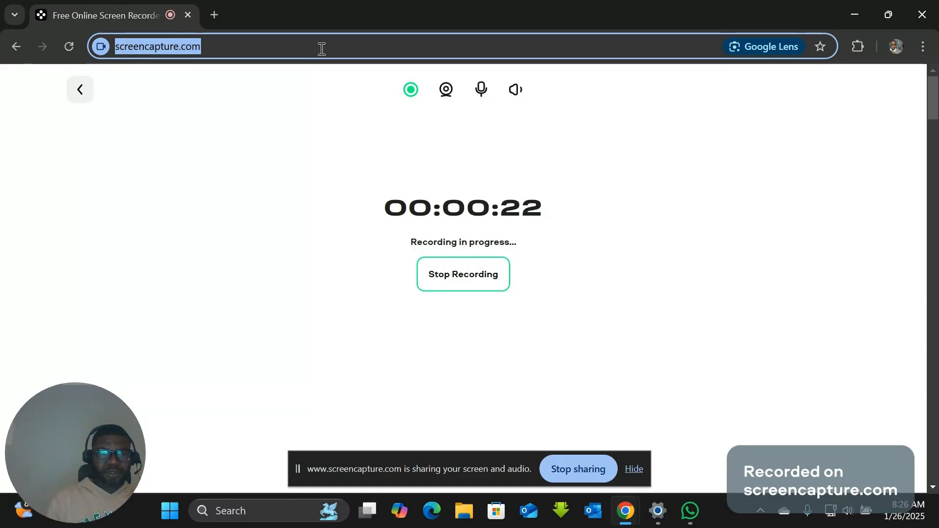
pyautogui.click(212, 13)
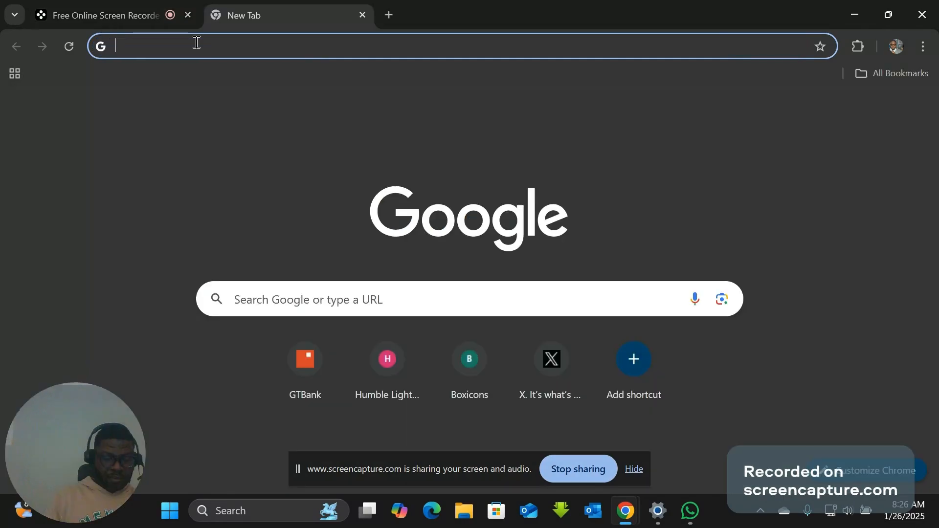
# - Search the web for "microsoft customization tool" and open the Office Customization Tool result from config.office.com
pyautogui.write('microsof')
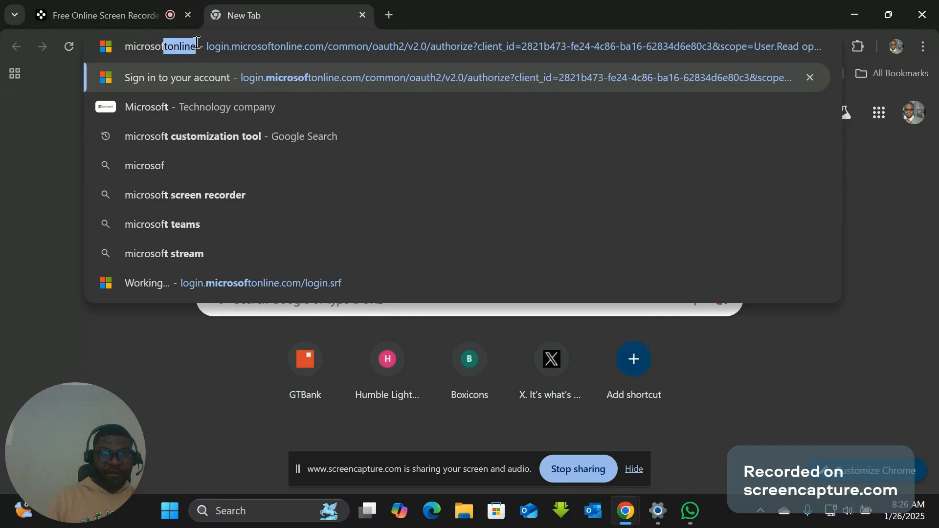
pyautogui.write('t')
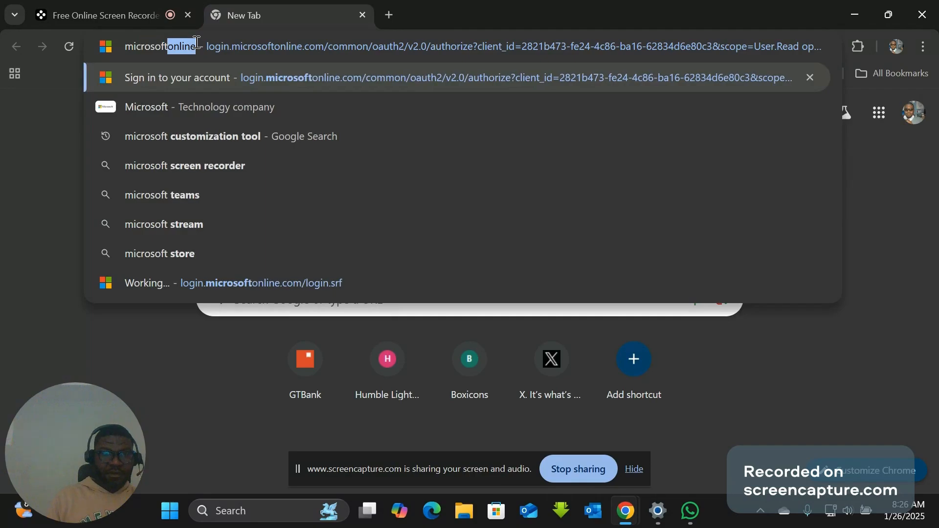
pyautogui.press('BackSpace')
pyautogui.write('cus')
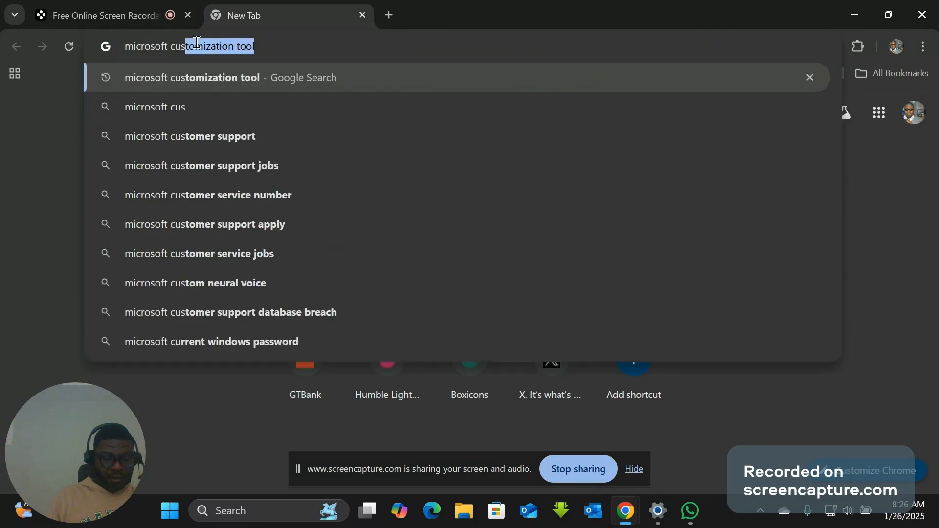
pyautogui.write('tomiz')
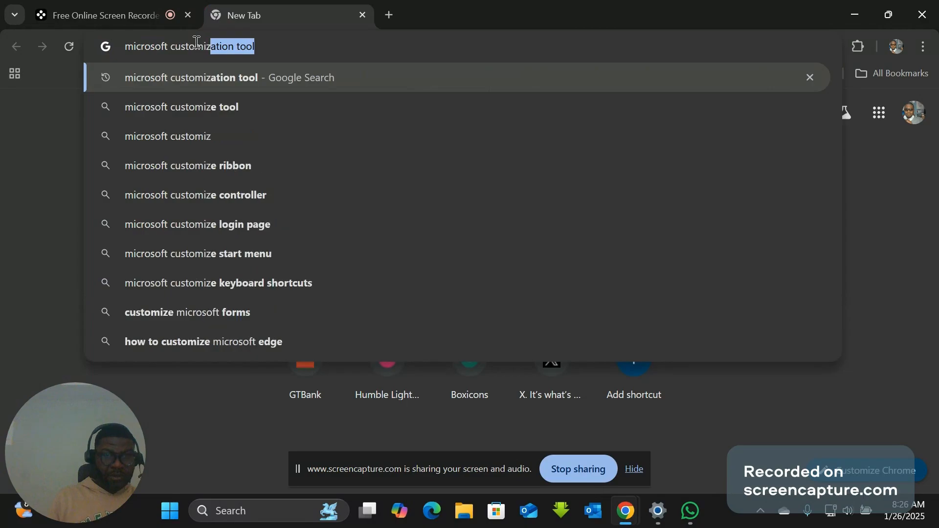
pyautogui.write('a')
pyautogui.press('Return')
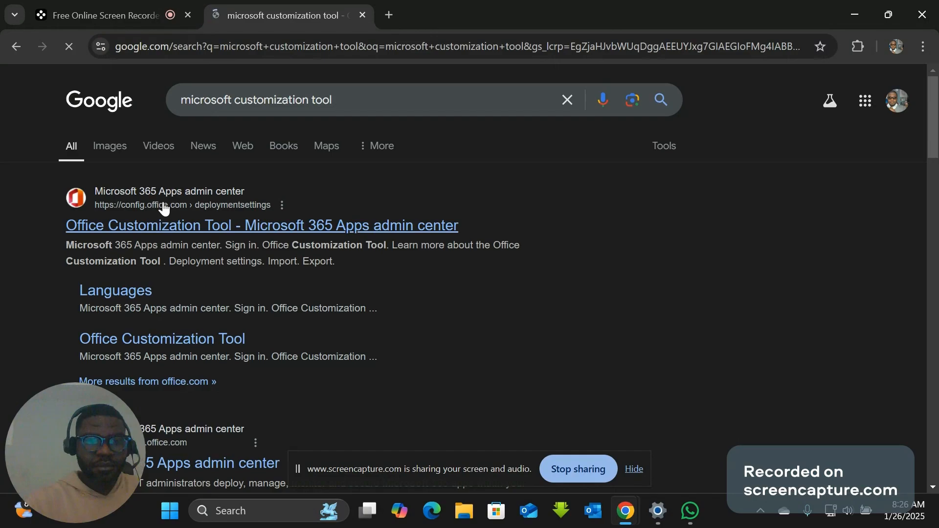
pyautogui.click(169, 225)
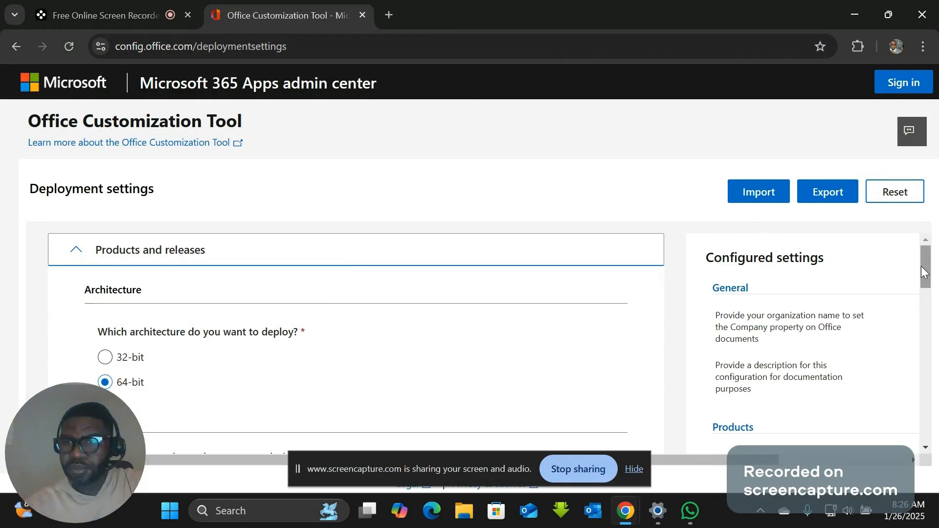
# - Set the Office suite to Office LTSC Standard 2024 - Volume License and Visio to Visio LTSC Standard 2024 - Volume License
pyautogui.moveTo(921, 267); pyautogui.dragTo(916, 301)
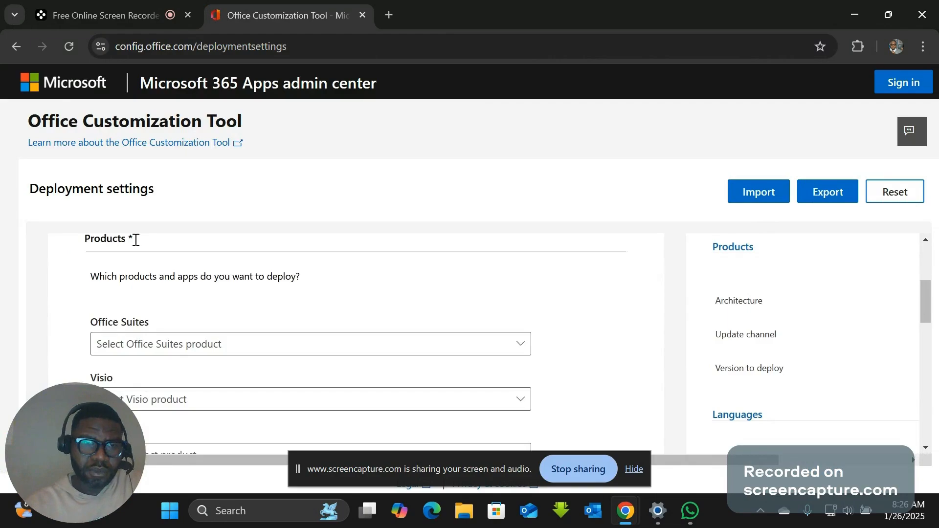
pyautogui.click(218, 350)
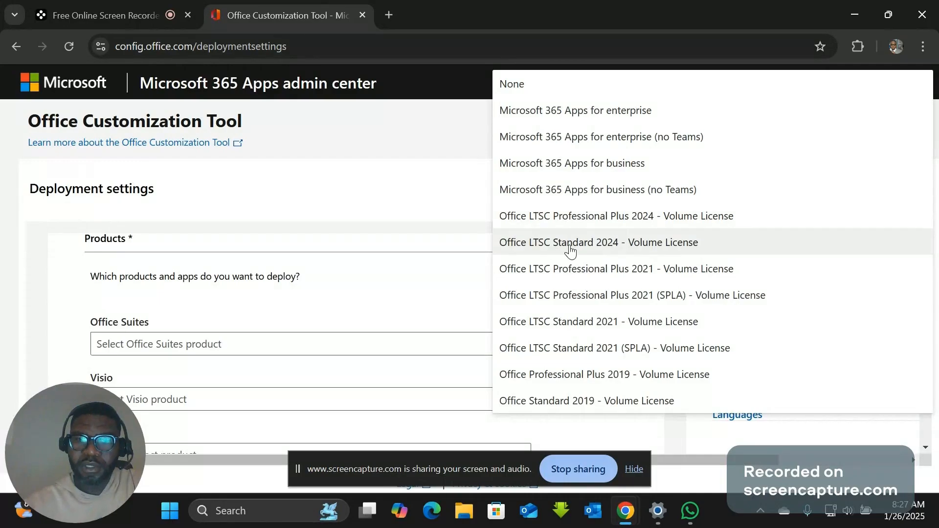
pyautogui.click(616, 243)
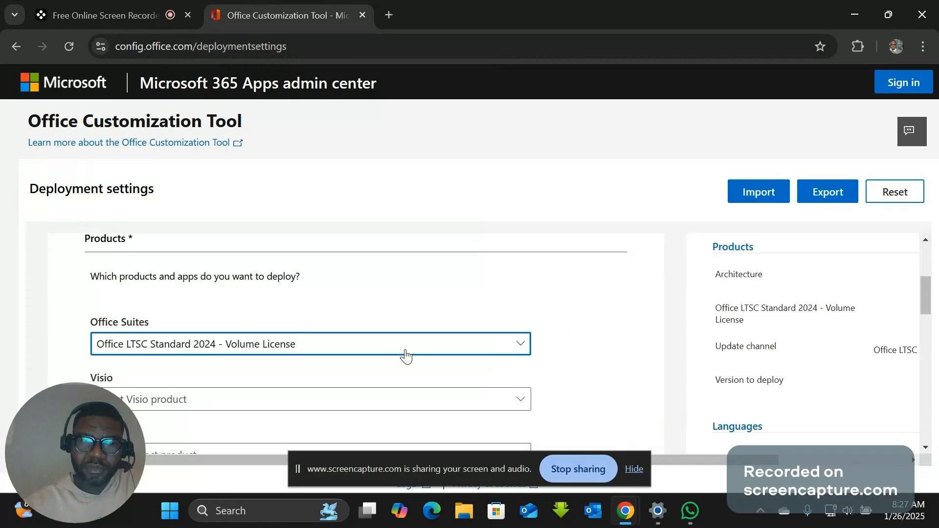
pyautogui.click(519, 400)
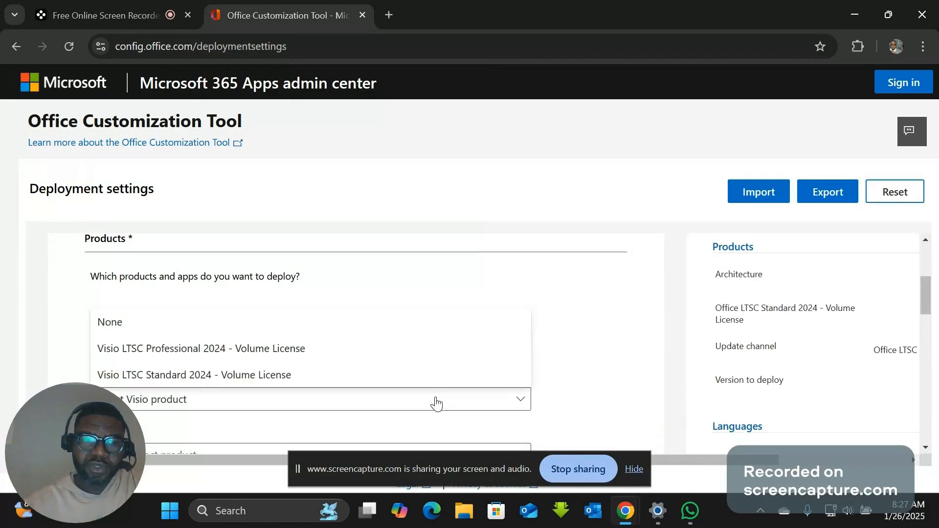
pyautogui.click(195, 375)
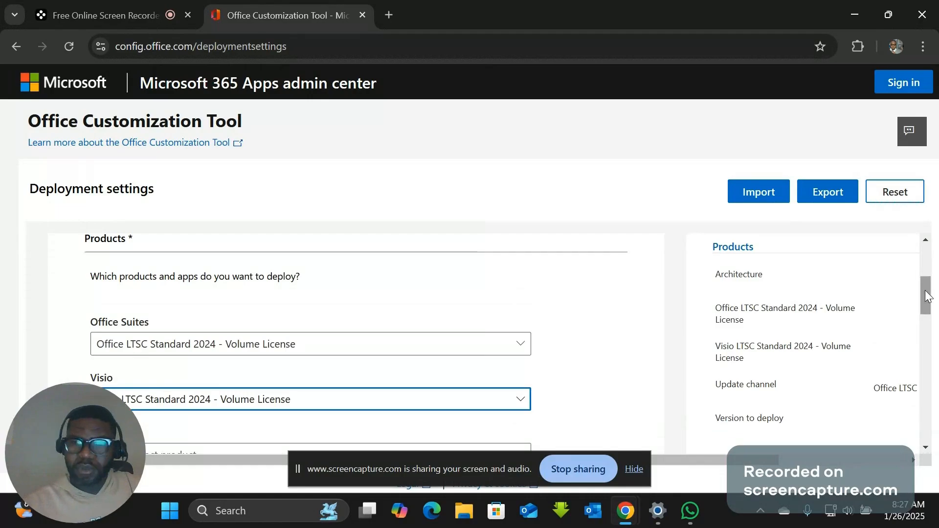
# - Set the Project product to Project Standard 2024 - Volume License
pyautogui.moveTo(925, 295); pyautogui.dragTo(935, 322)
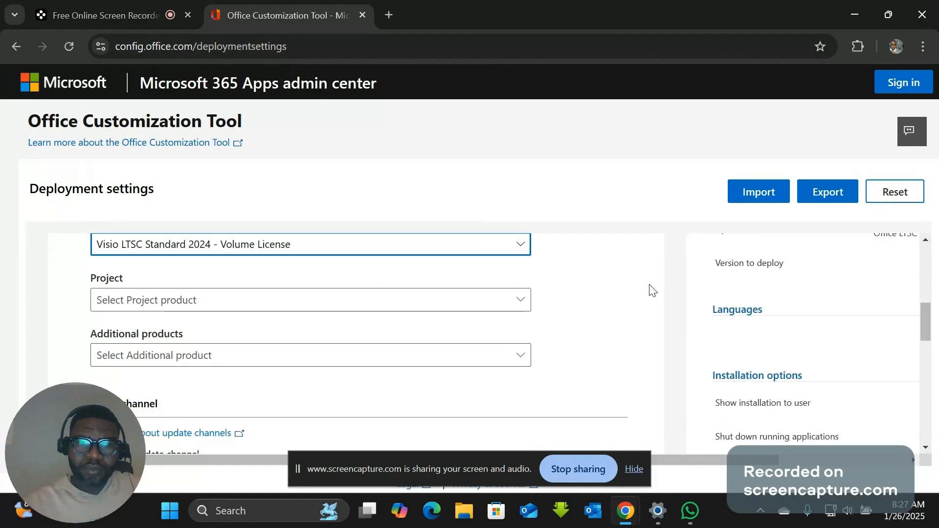
pyautogui.click(454, 308)
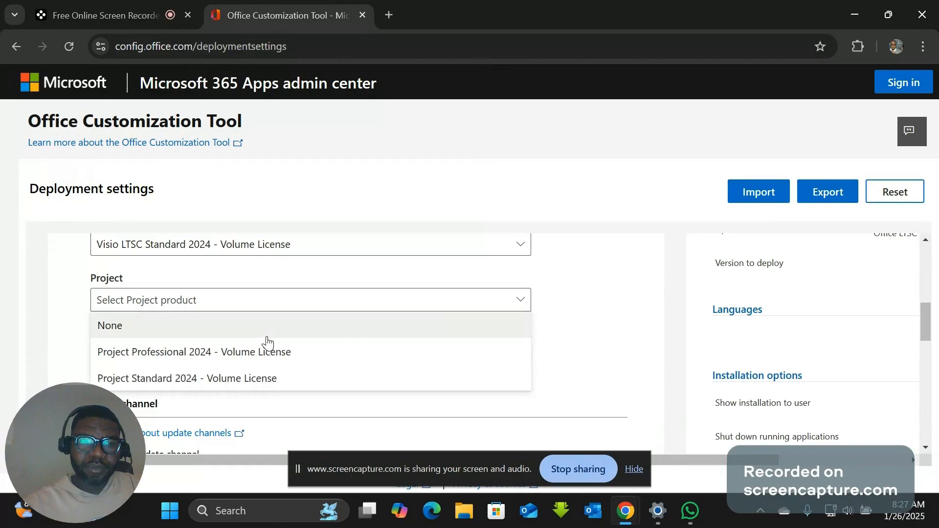
pyautogui.click(173, 380)
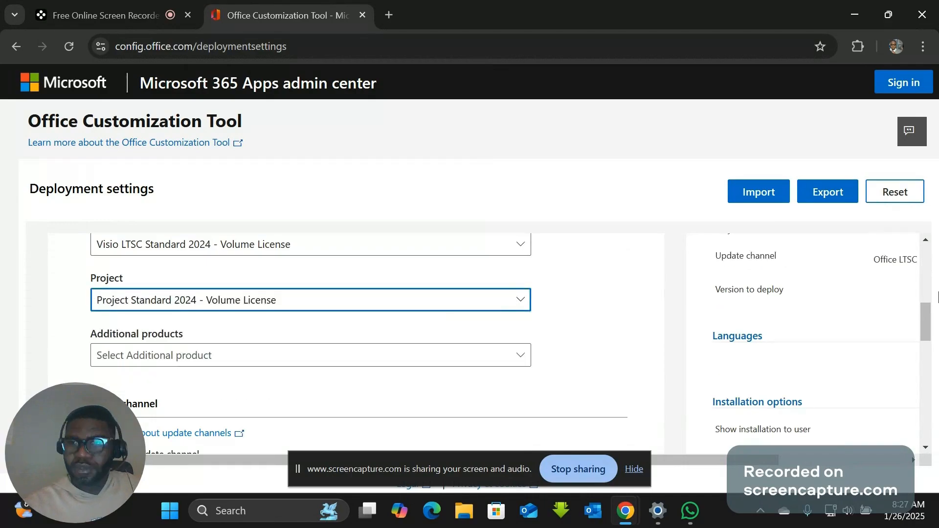
# - Exclude OneNote and OneDrive Desktop from the deployed apps, keep Excel included, and proceed to the language settings
pyautogui.moveTo(924, 322); pyautogui.dragTo(938, 385)
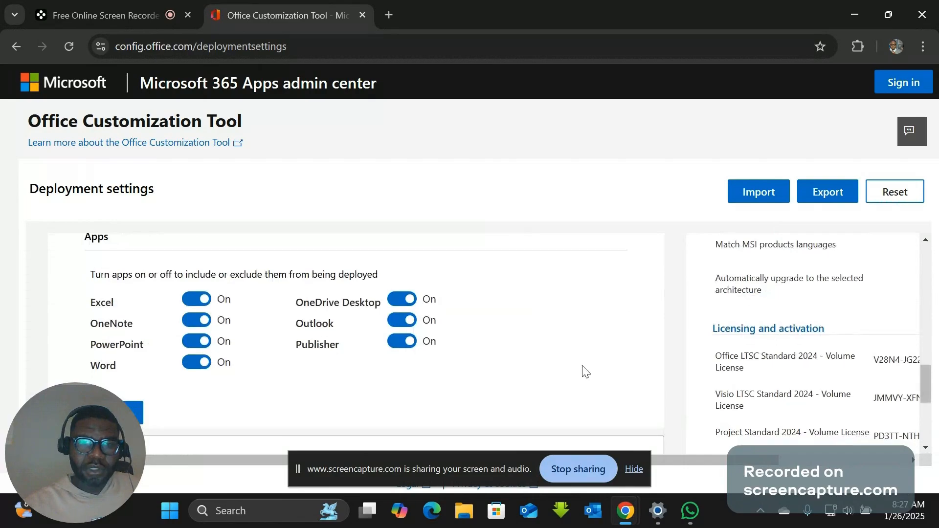
pyautogui.click(195, 299)
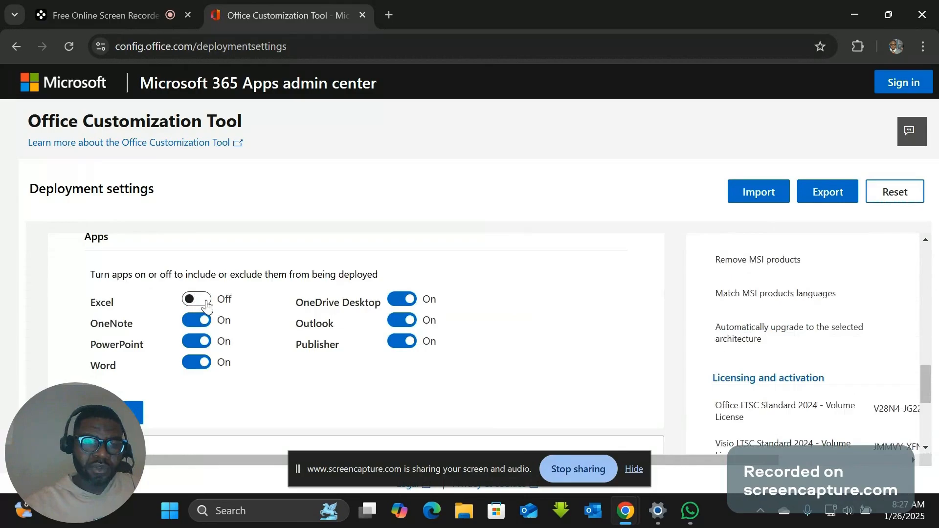
pyautogui.click(203, 304)
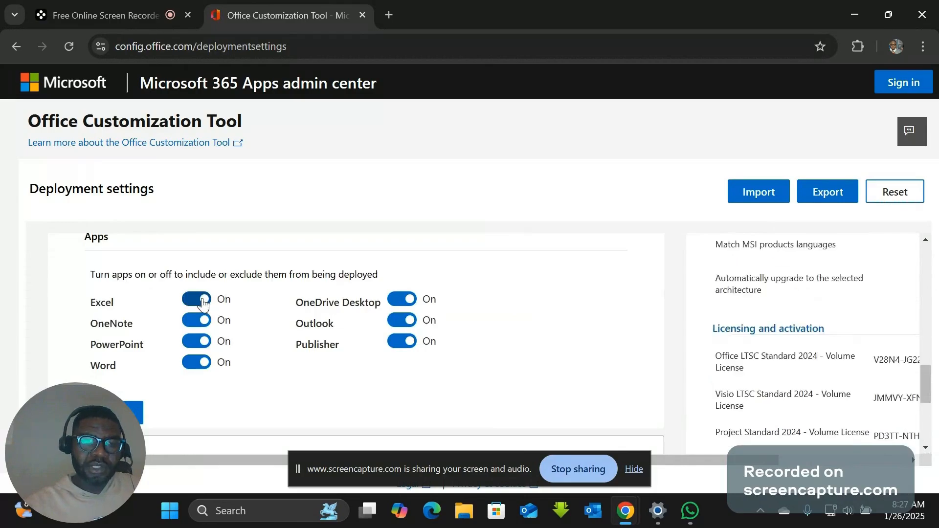
pyautogui.click(194, 322)
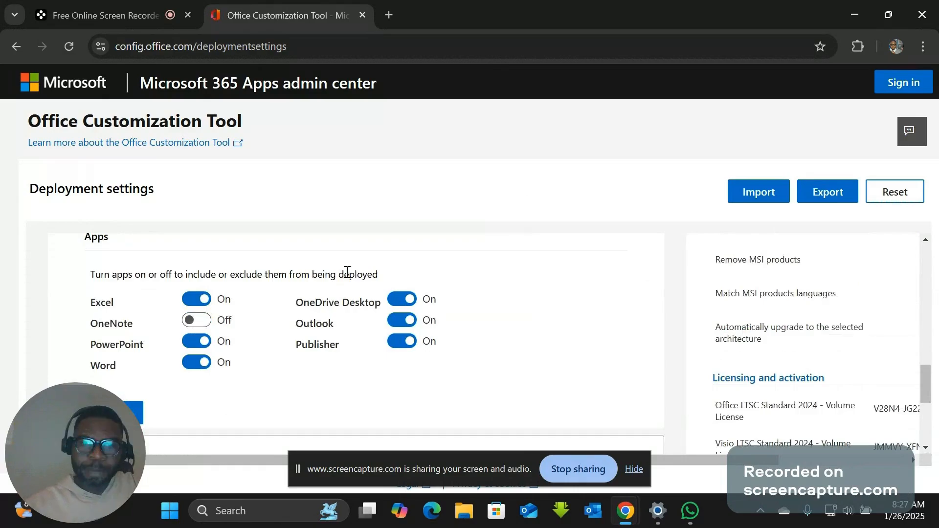
pyautogui.click(403, 303)
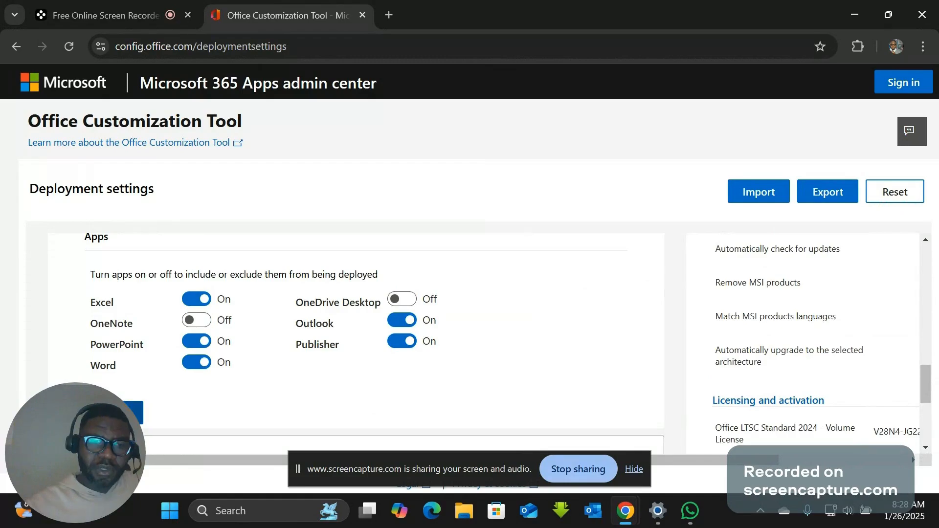
pyautogui.click(123, 412)
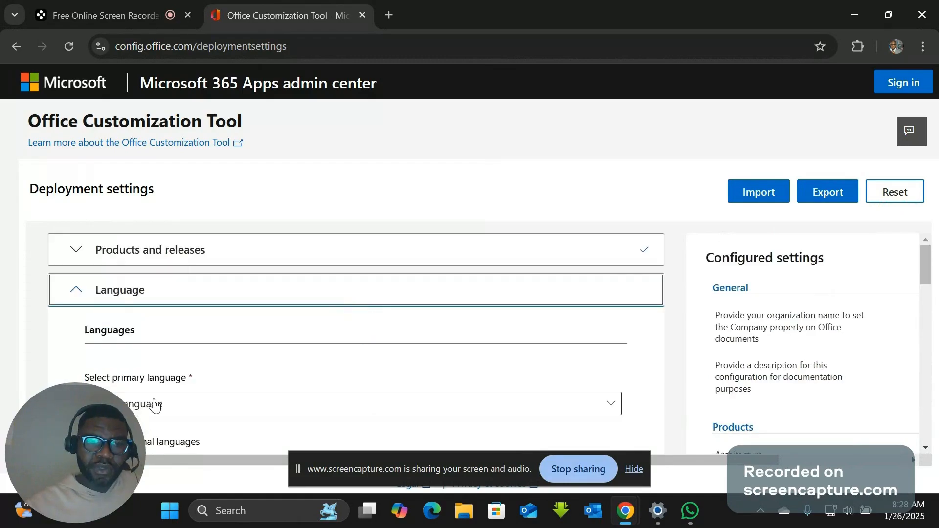
# - Set the primary language to English (United States) without additional languages or proofing tools, and continue to the installation settings
pyautogui.click(154, 406)
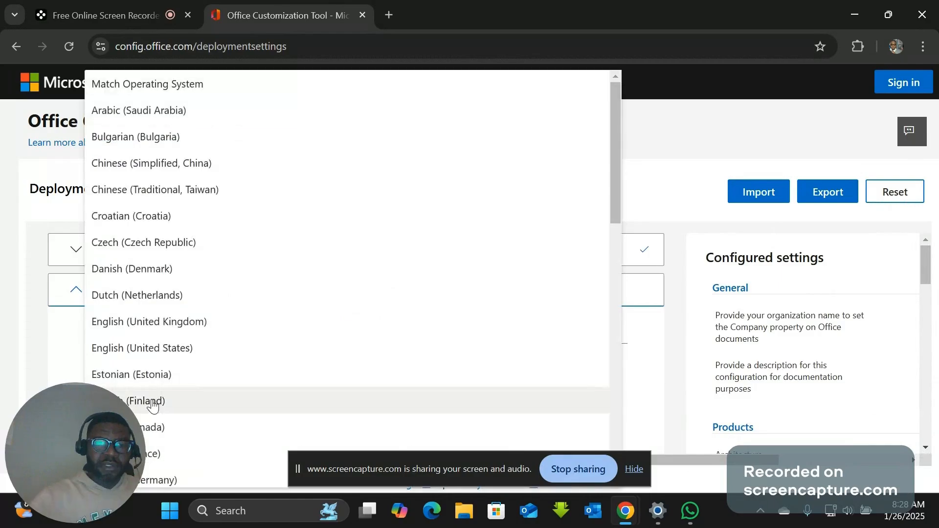
pyautogui.click(151, 349)
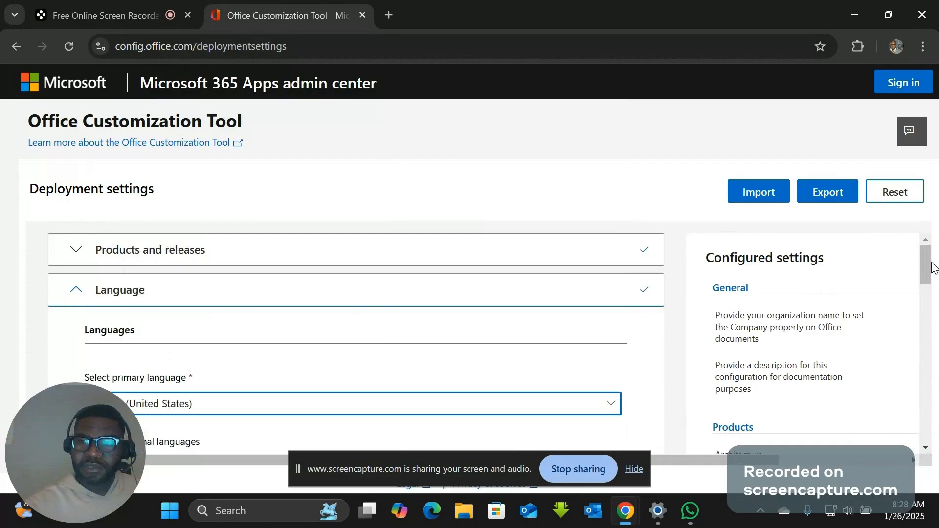
pyautogui.moveTo(931, 263); pyautogui.dragTo(932, 289)
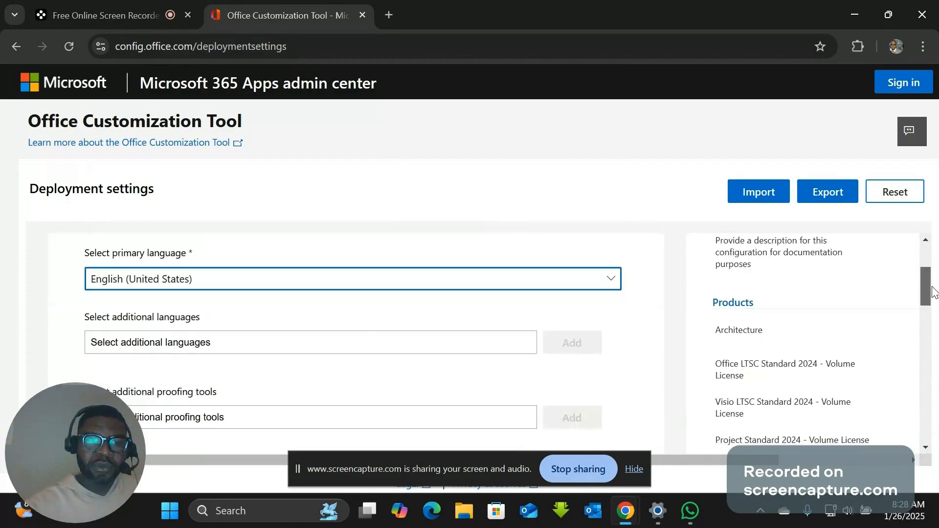
pyautogui.moveTo(931, 291); pyautogui.dragTo(932, 293)
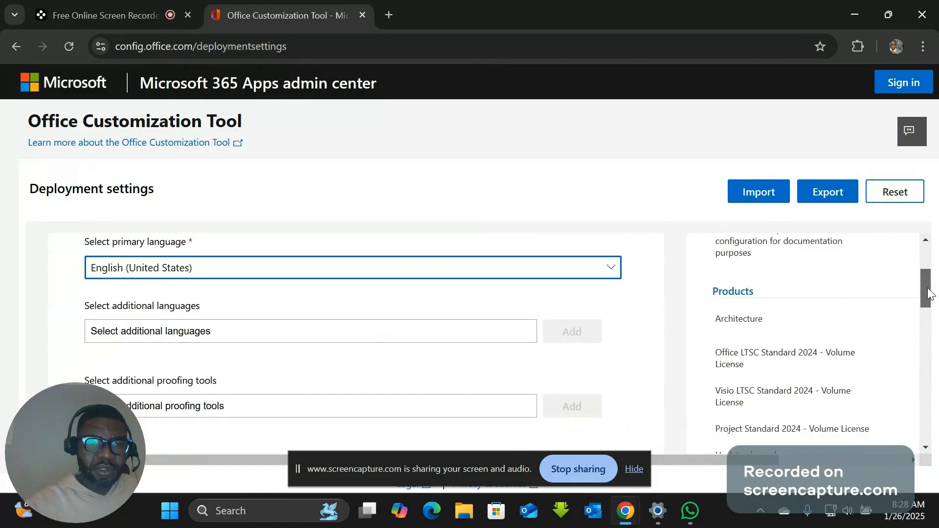
pyautogui.moveTo(929, 294); pyautogui.dragTo(930, 313)
pyautogui.scroll(1, 410, 360)
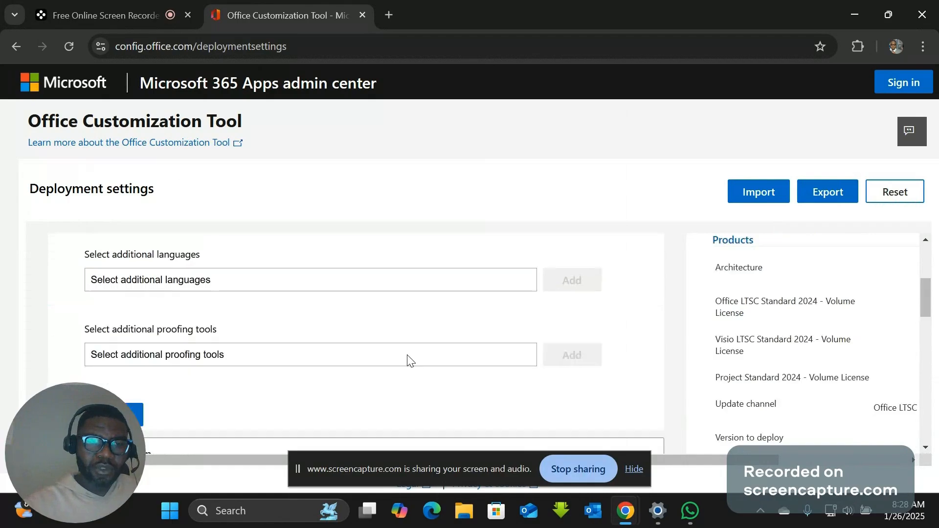
pyautogui.click(113, 415)
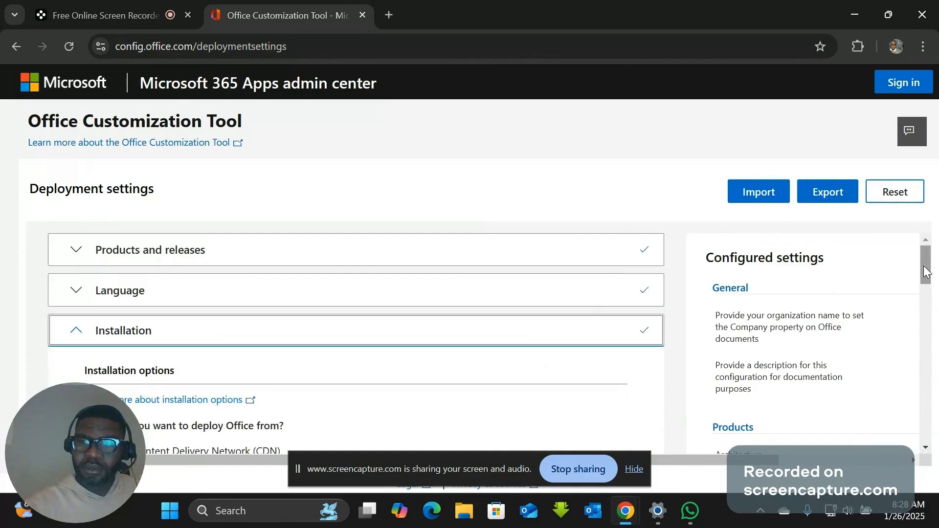
# - Keep the default installation options and continue to the update and upgrade settings
pyautogui.moveTo(925, 271); pyautogui.dragTo(937, 329)
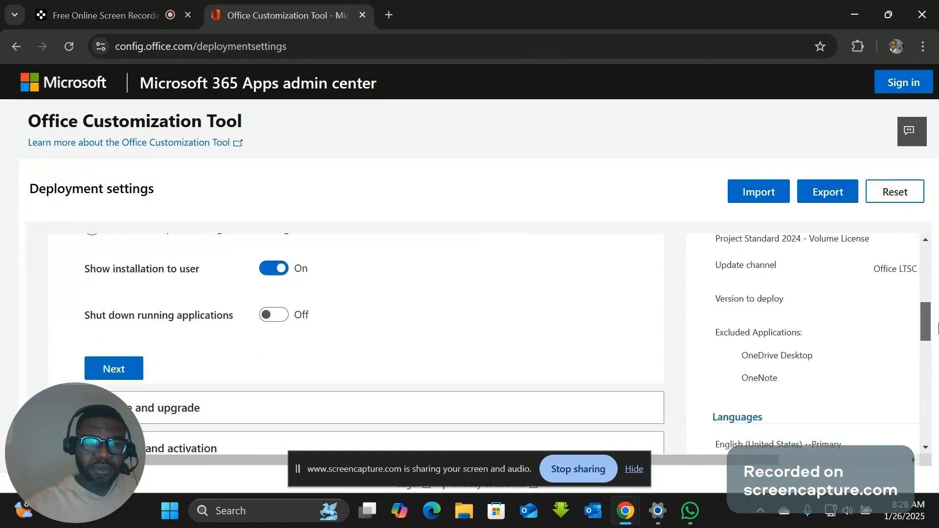
pyautogui.click(120, 364)
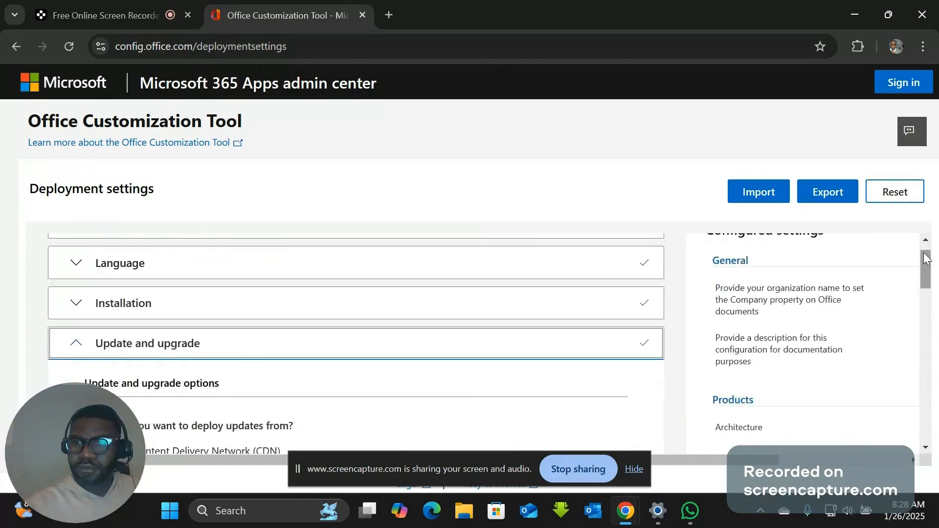
# - Keep the default update and upgrade options, including uninstalling MSI versions of Office, Visio and Project, and continue to licensing and activation
pyautogui.moveTo(925, 260); pyautogui.dragTo(937, 330)
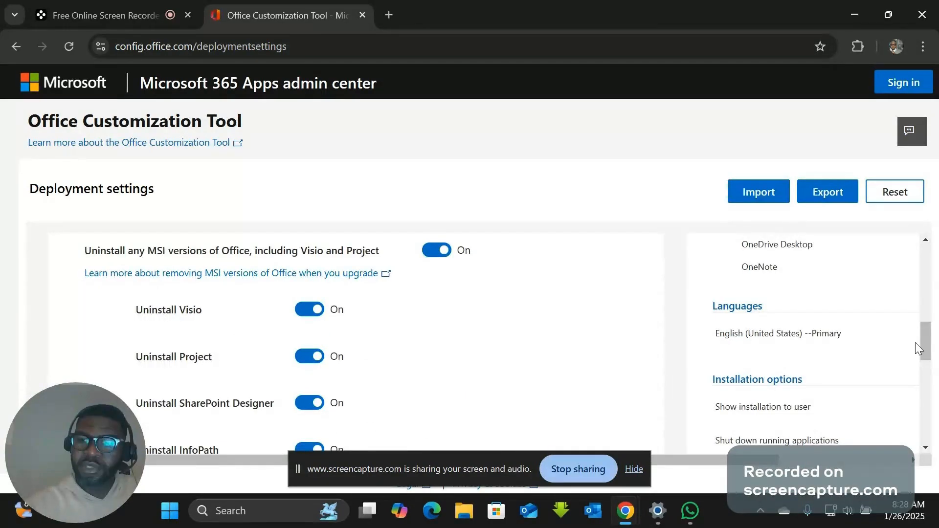
pyautogui.moveTo(926, 342); pyautogui.dragTo(931, 357)
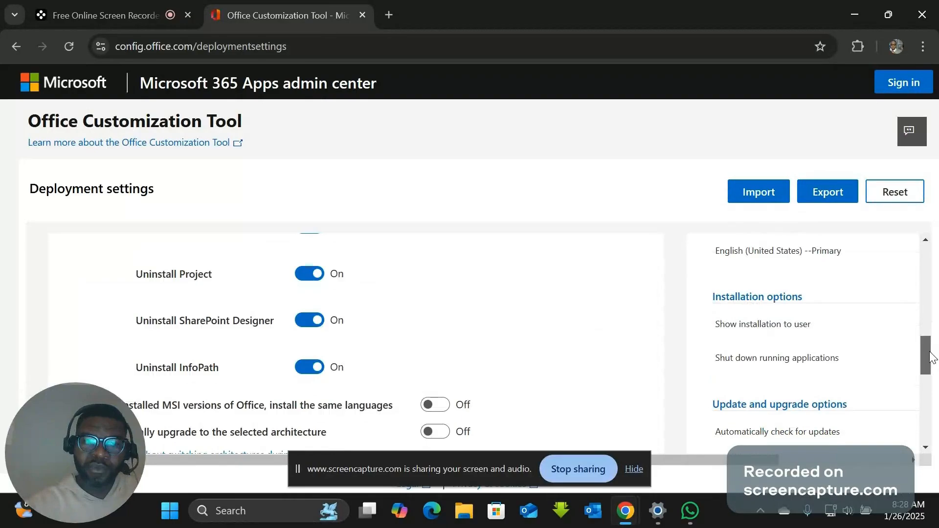
pyautogui.moveTo(930, 356); pyautogui.dragTo(930, 352)
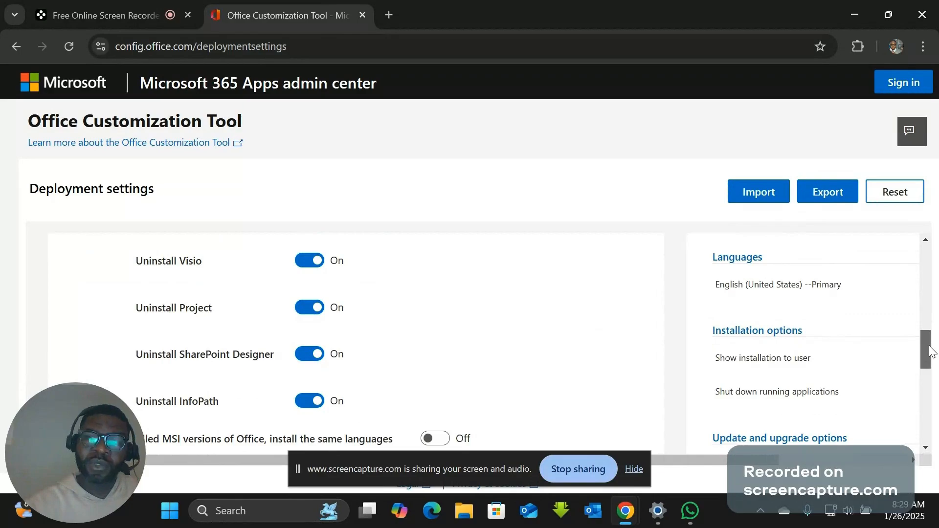
pyautogui.moveTo(929, 351); pyautogui.dragTo(933, 375)
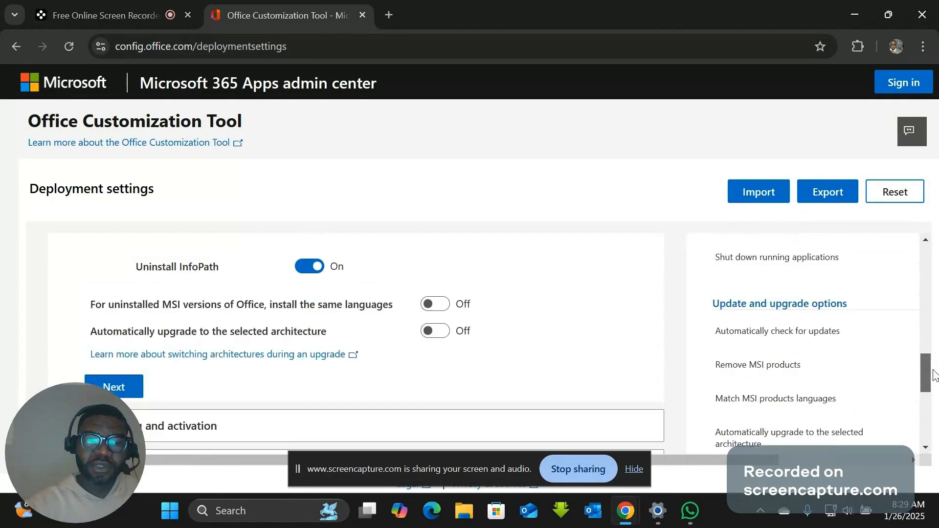
pyautogui.scroll(-1, 370, 375)
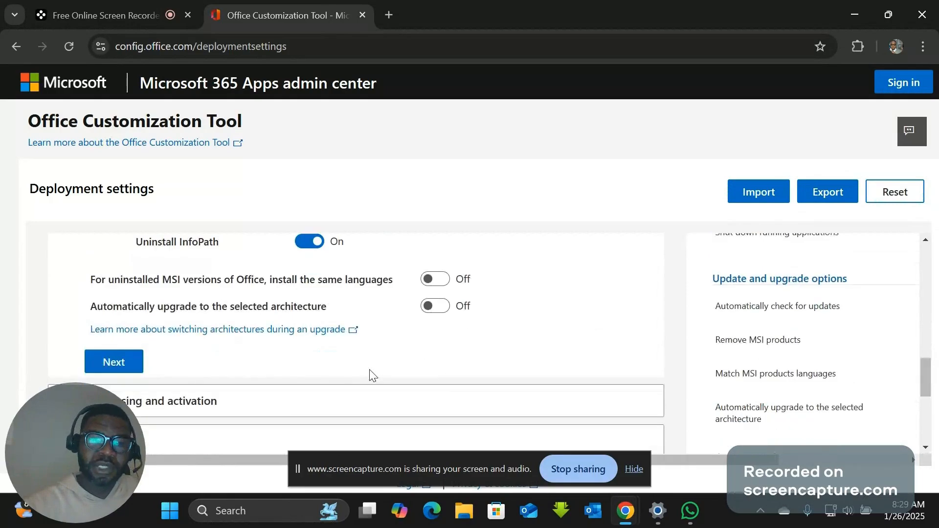
pyautogui.click(111, 363)
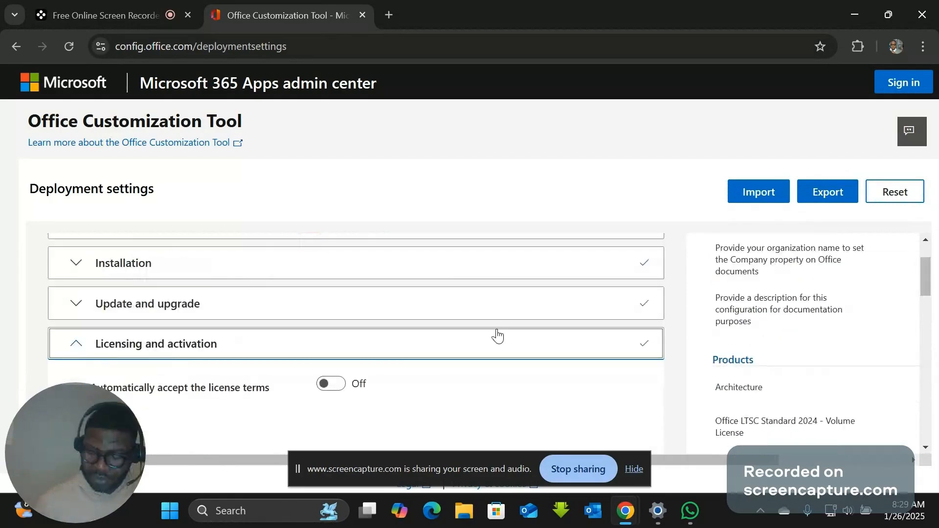
# - Keep KMS licensing for the Office, Visio and Project products and continue to the general settings
pyautogui.scroll(-1, 497, 335)
pyautogui.scroll(-3, 497, 335)
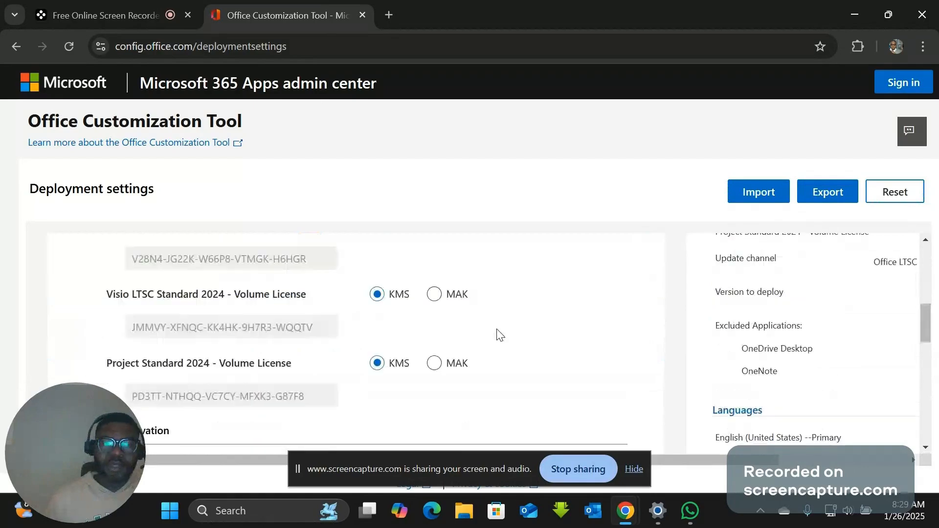
pyautogui.scroll(-3, 497, 335)
pyautogui.scroll(-3, 497, 334)
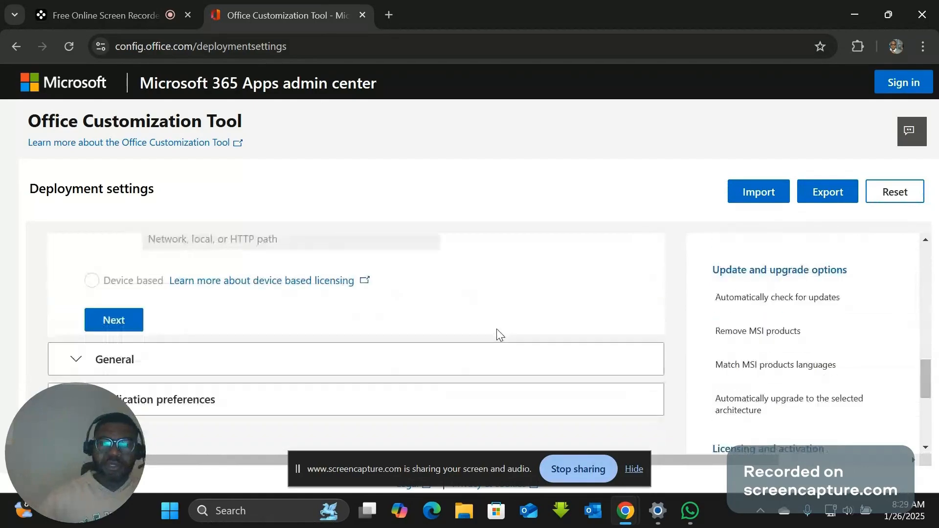
pyautogui.click(98, 330)
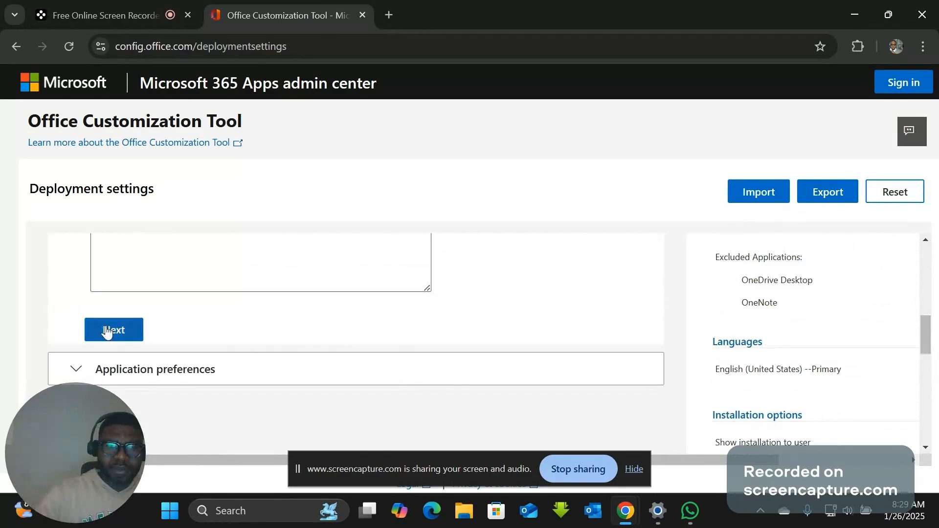
# - Leave the general settings and application preferences at their defaults and finish the deployment configuration
pyautogui.click(107, 331)
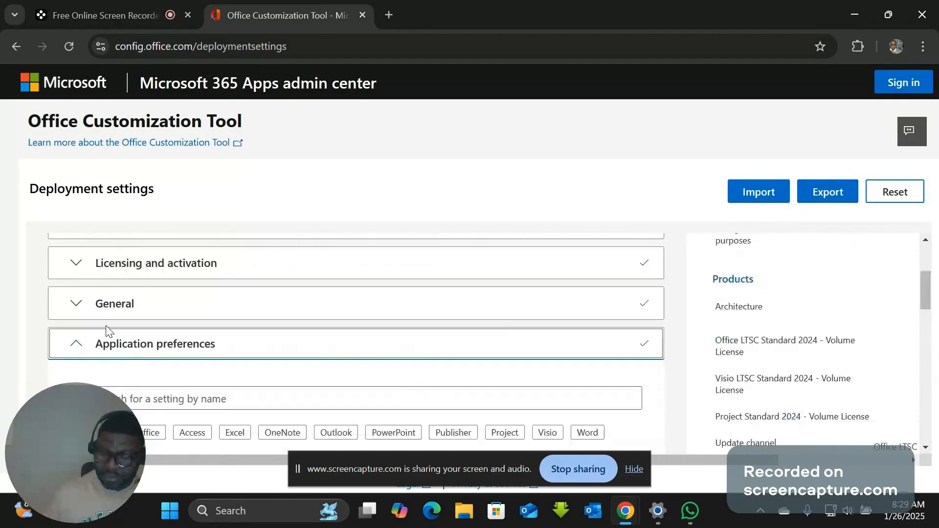
pyautogui.scroll(-5, 107, 331)
pyautogui.scroll(-10, 107, 331)
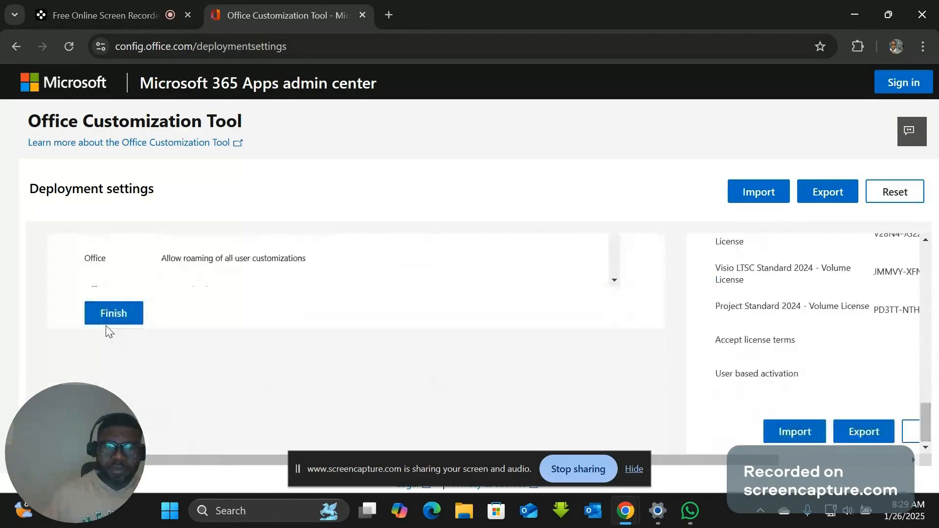
pyautogui.click(113, 314)
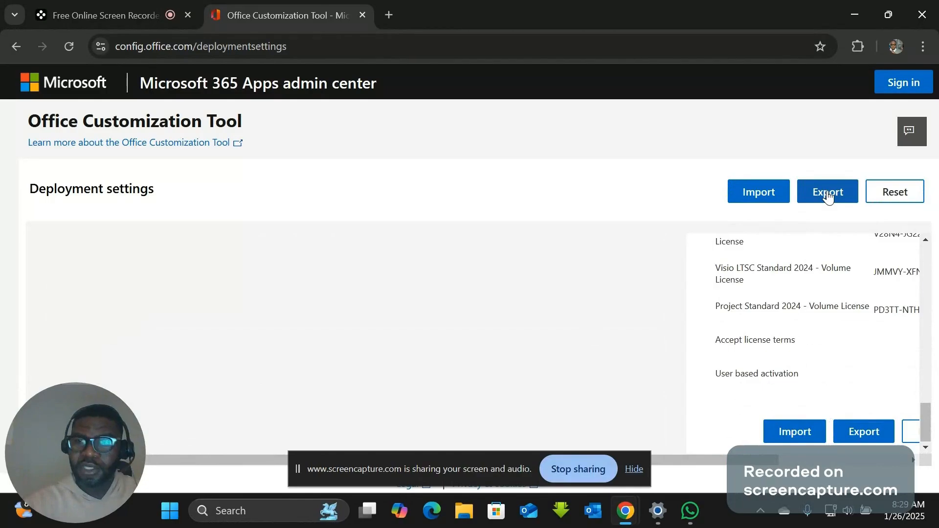
# - Start exporting the configuration and set the default file format to Office Open XML formats
pyautogui.click(827, 195)
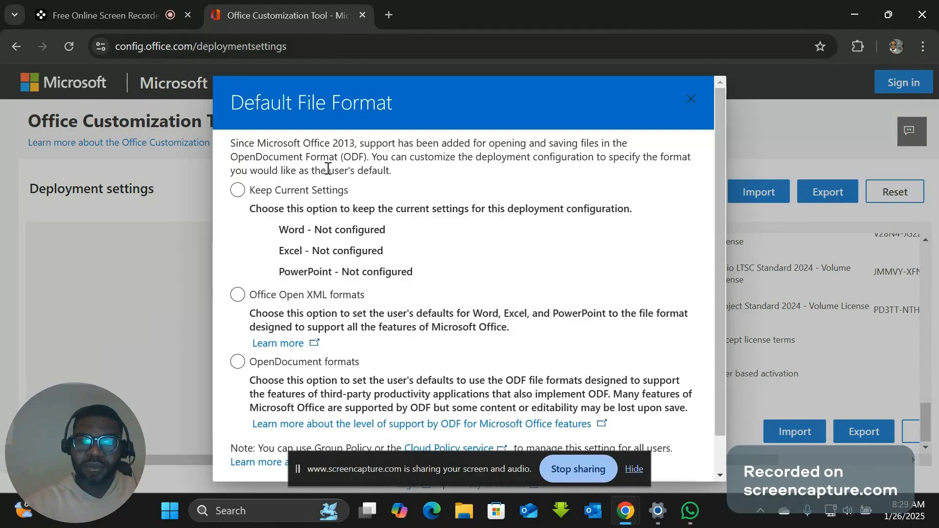
pyautogui.click(238, 295)
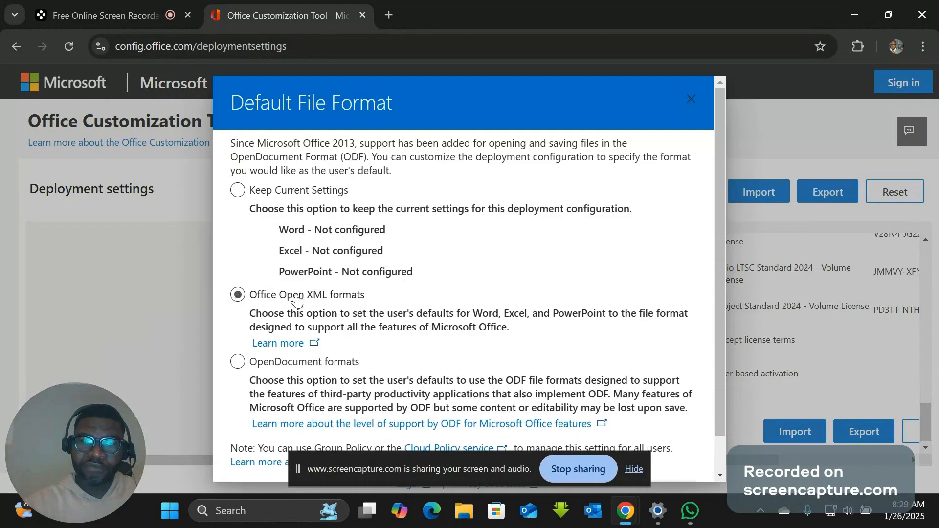
pyautogui.click(235, 297)
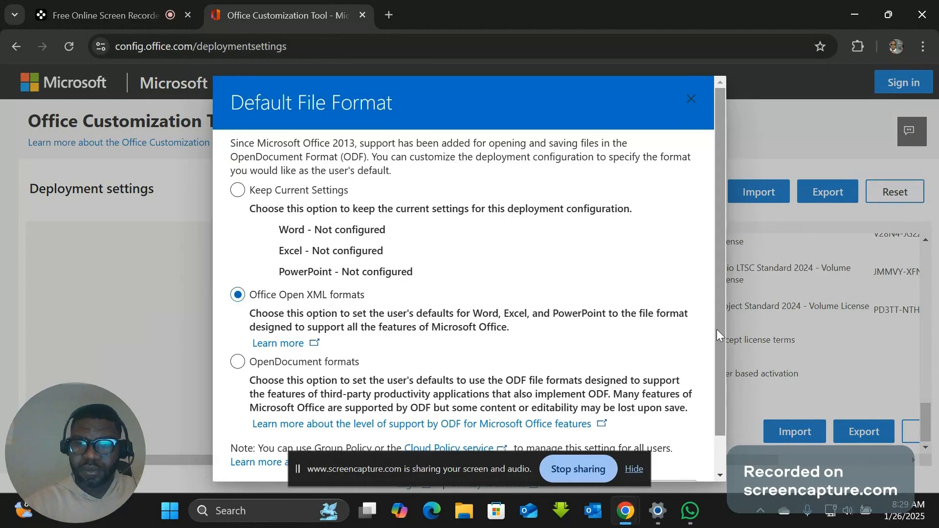
pyautogui.scroll(-1, 717, 330)
pyautogui.scroll(-1, 723, 349)
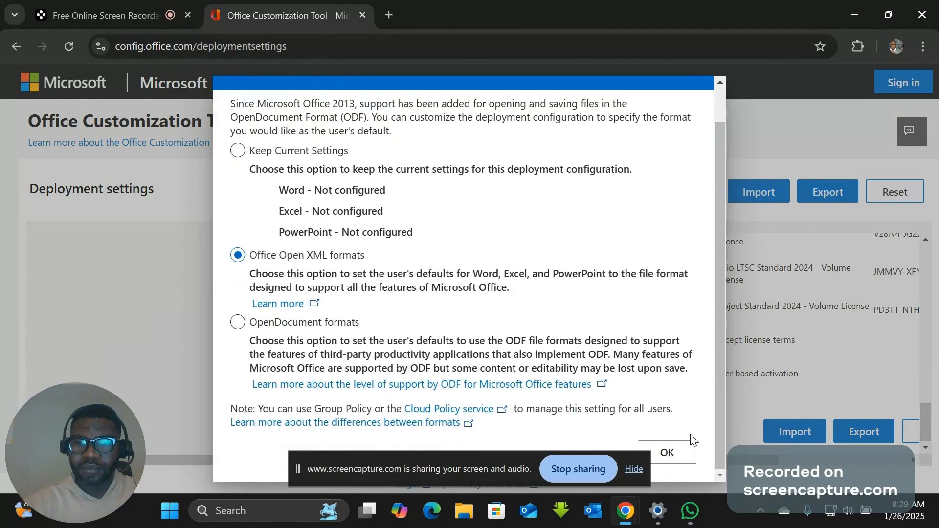
pyautogui.click(674, 460)
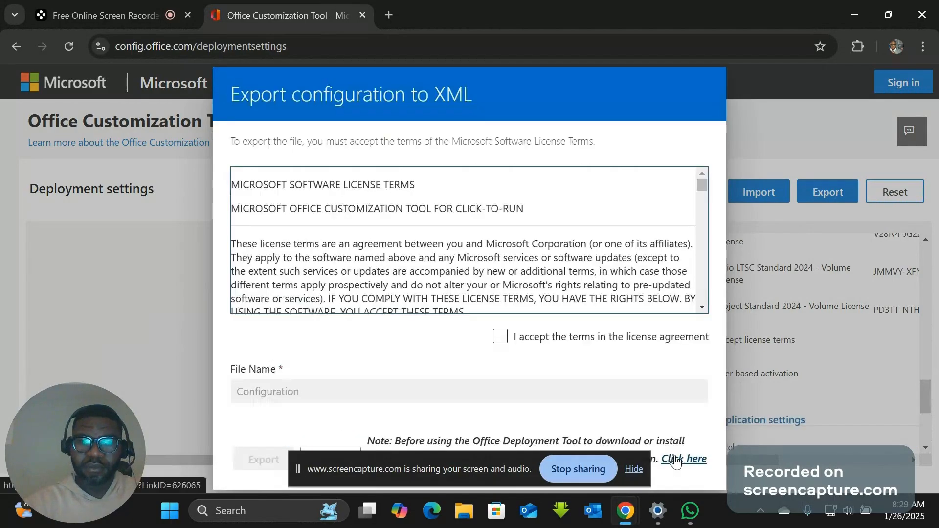
# - Accept the license agreement terms and export the XML file under the name Configuration
pyautogui.click(500, 339)
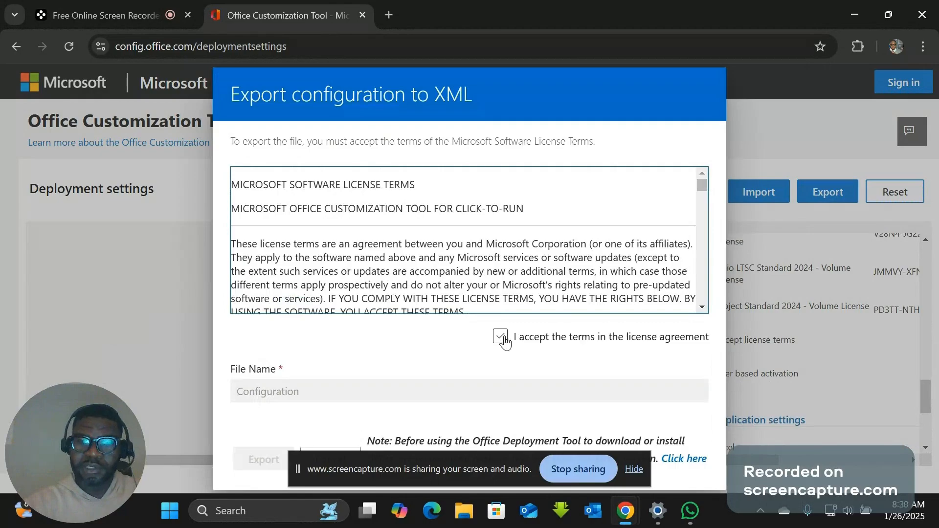
pyautogui.click(501, 337)
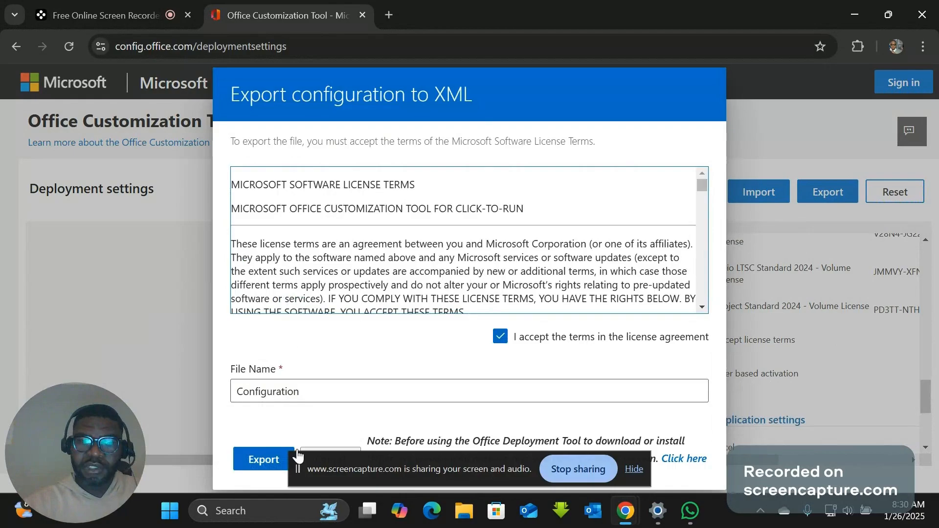
pyautogui.click(258, 460)
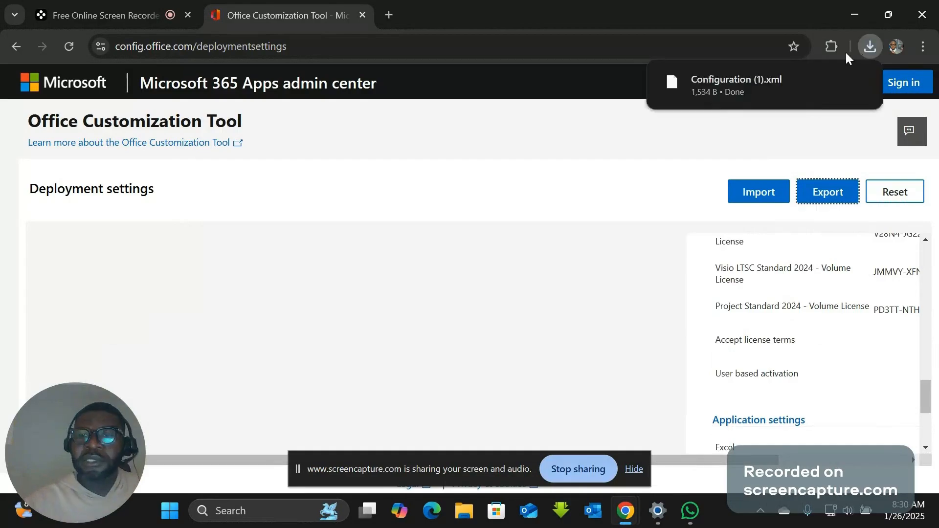
# - Show the downloaded Configuration (1).xml in its folder and copy the file
pyautogui.moveTo(737, 79)
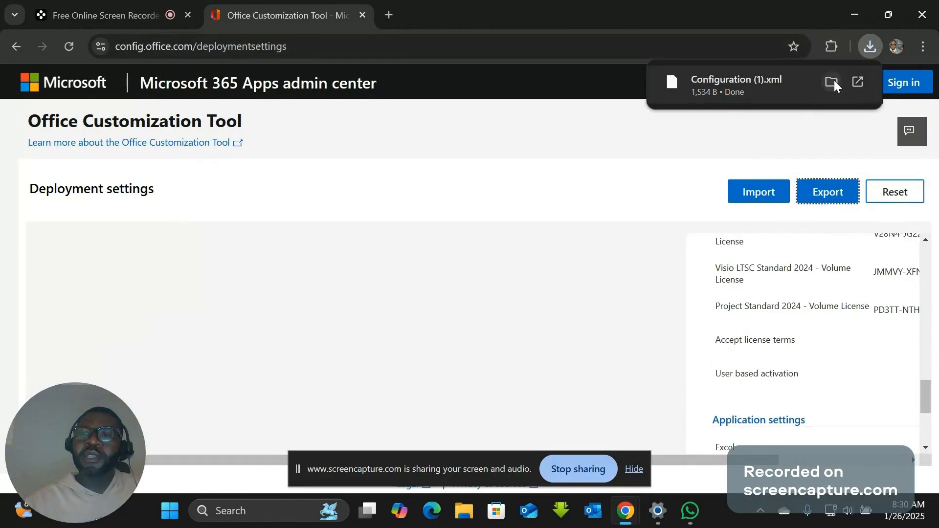
pyautogui.click(833, 82)
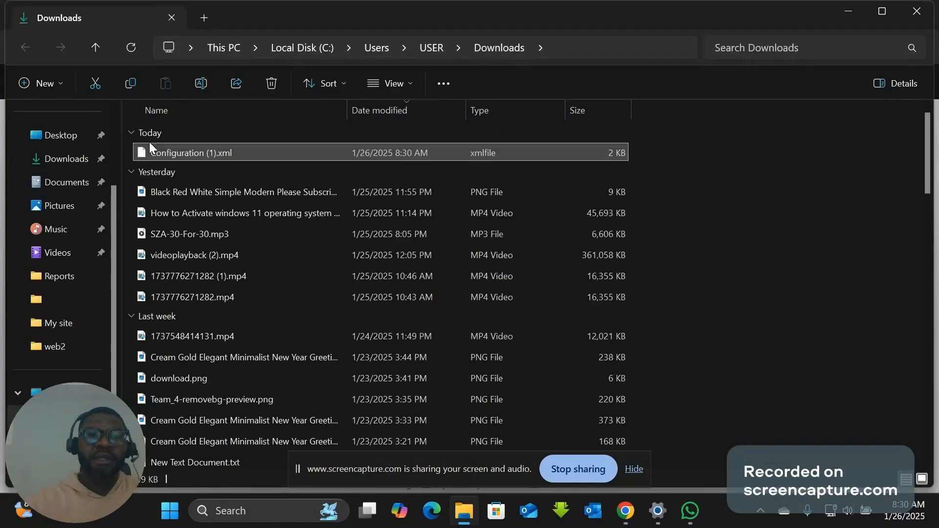
pyautogui.rightClick(177, 155)
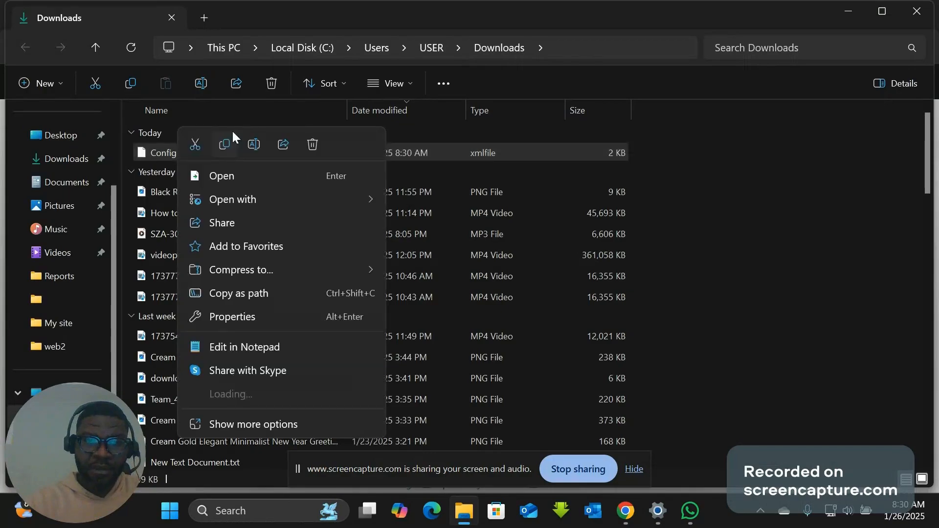
pyautogui.click(225, 144)
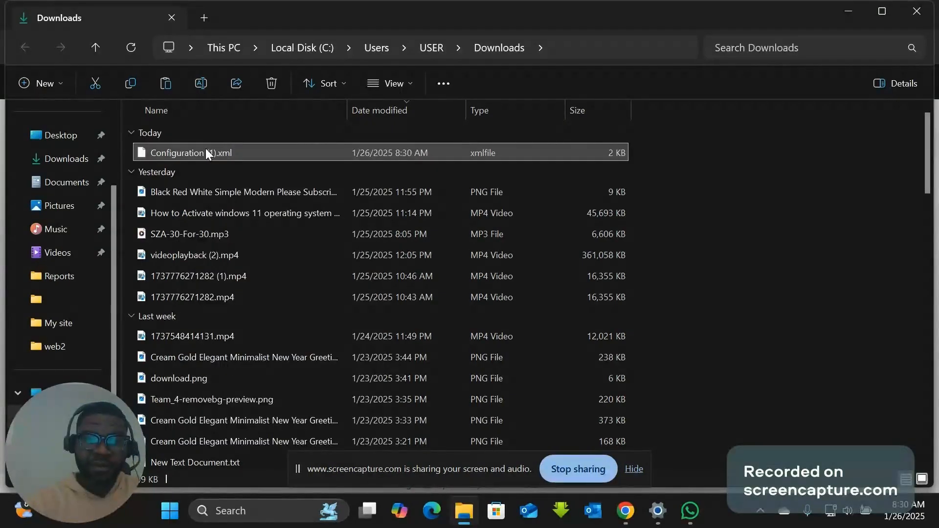
# - Switch File Explorer to the Desktop folder and minimize all open windows to reach the desktop
pyautogui.click(65, 140)
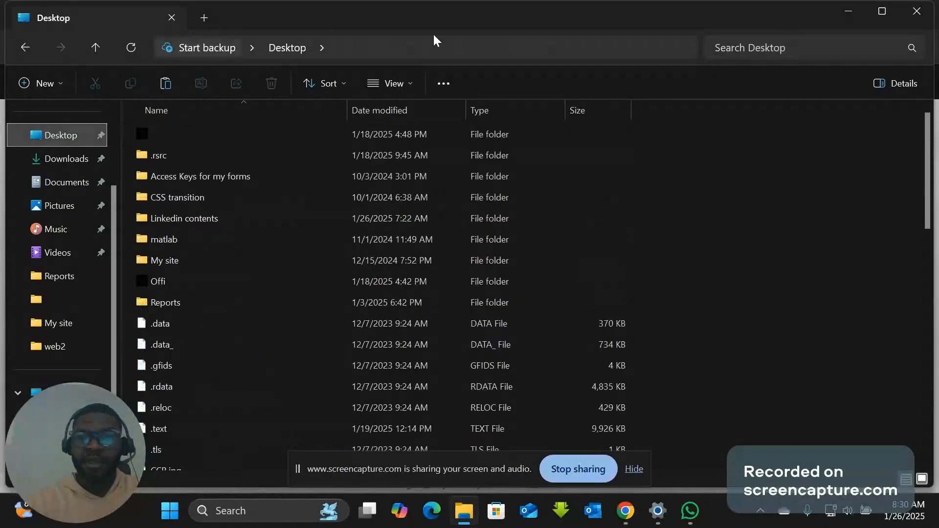
pyautogui.click(849, 9)
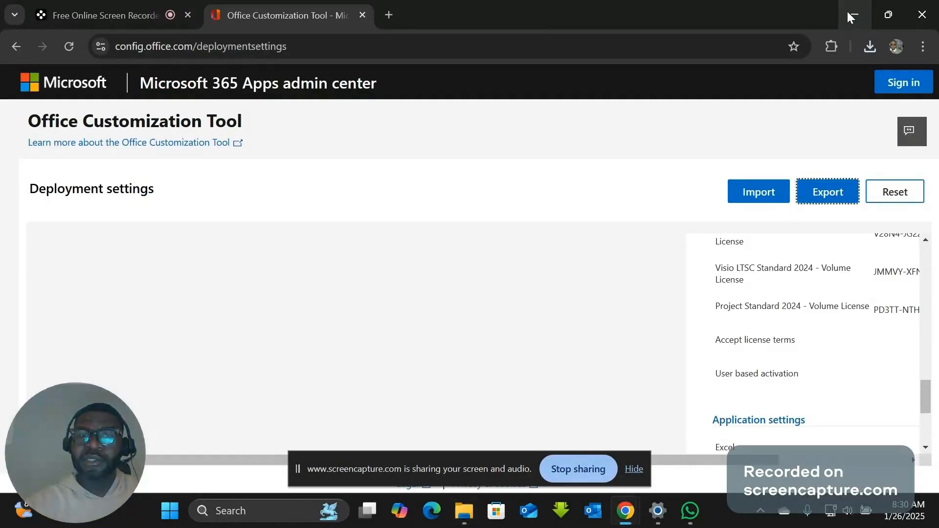
pyautogui.click(847, 10)
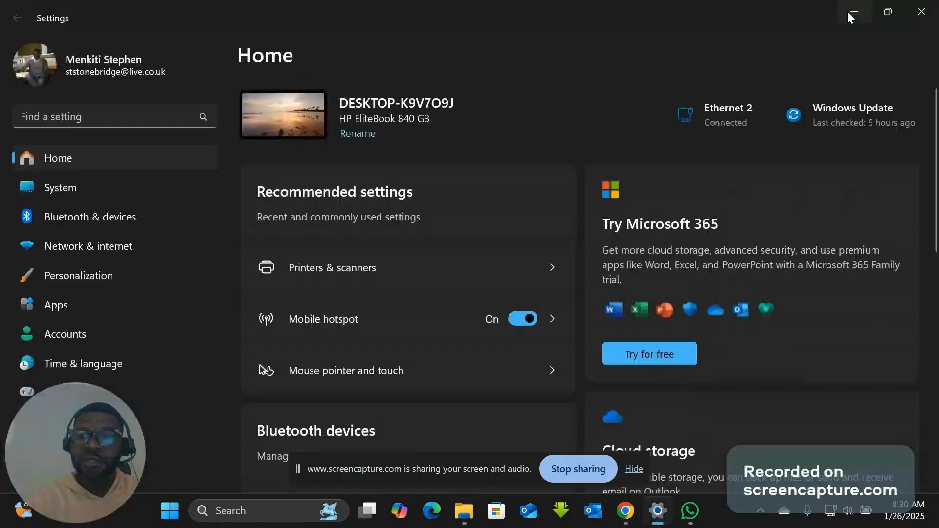
pyautogui.click(847, 11)
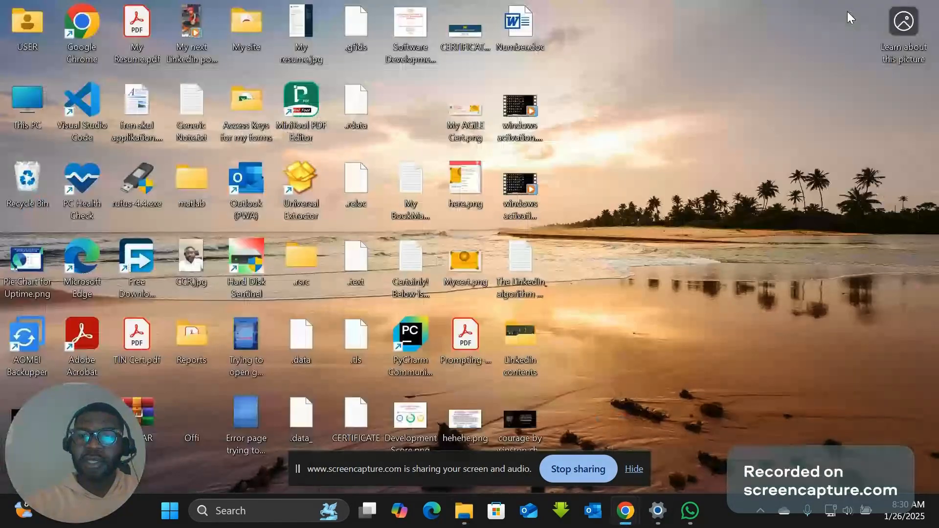
# - Create a new folder on the desktop and name it Microsoft office
pyautogui.rightClick(658, 103)
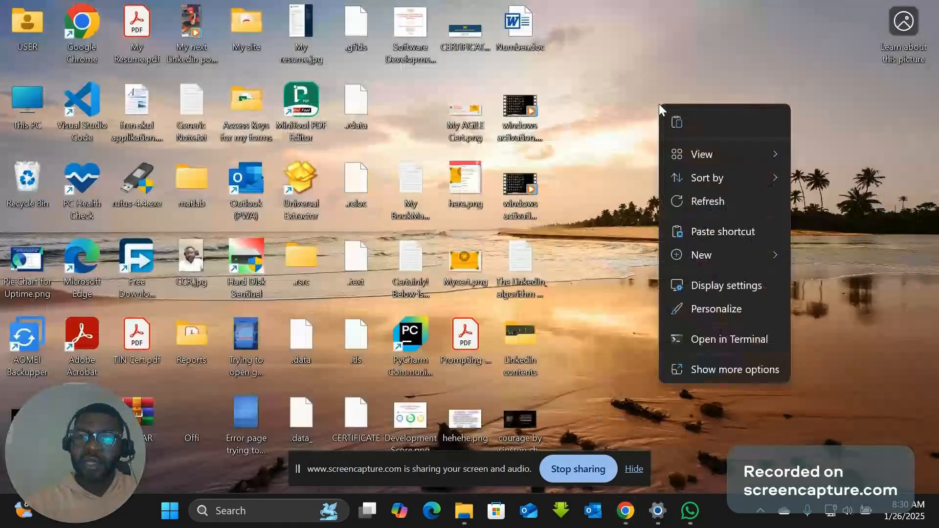
pyautogui.click(728, 263)
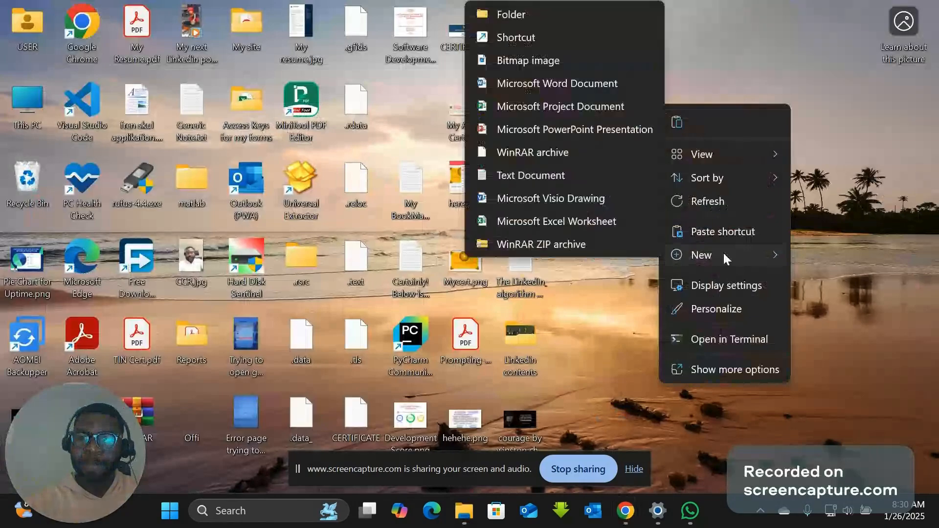
pyautogui.click(521, 14)
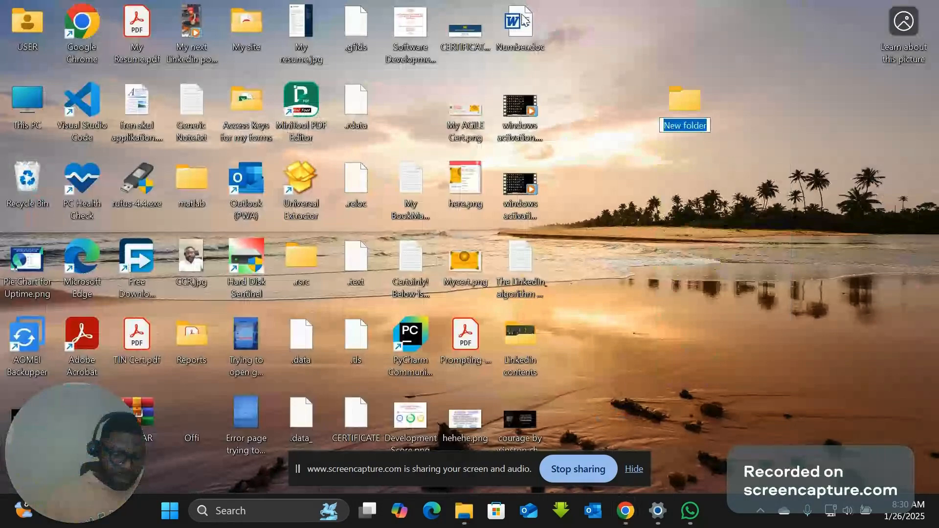
pyautogui.write('Micros')
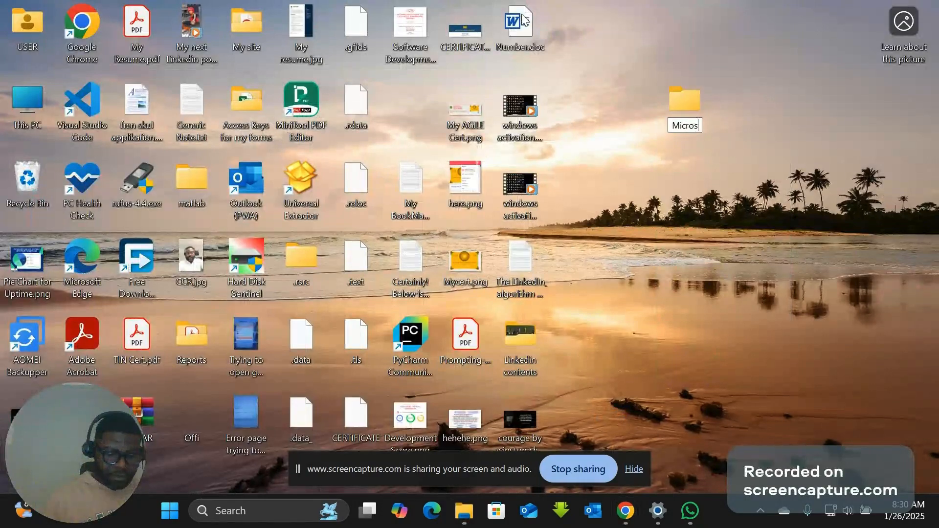
pyautogui.write('fot')
pyautogui.press('Return')
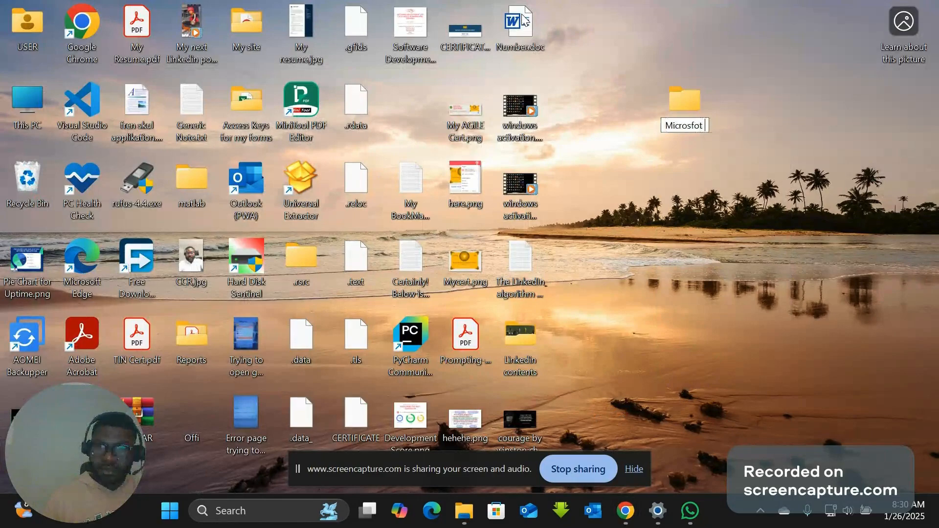
pyautogui.press('BackSpace')
pyautogui.press('BackSpace')
pyautogui.press('BackSpace')
pyautogui.press('BackSpace')
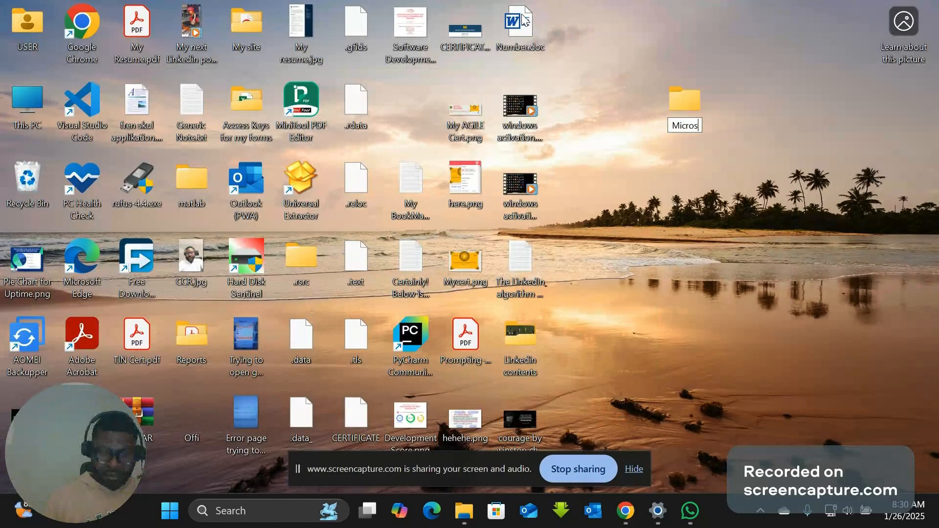
pyautogui.write('oft')
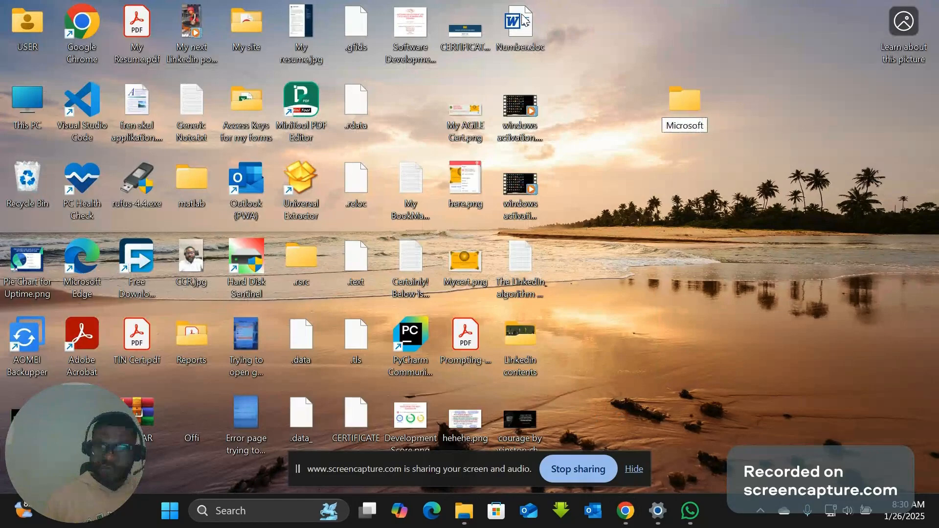
pyautogui.write(' office')
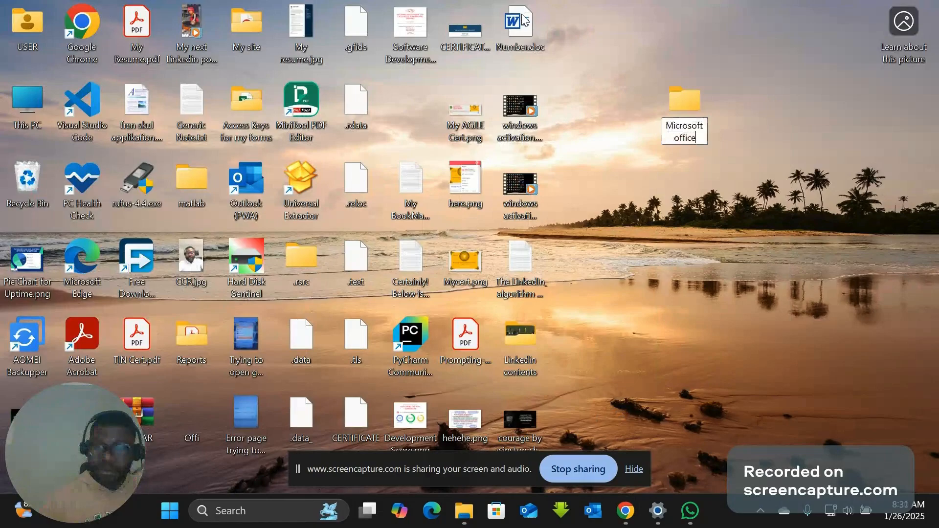
pyautogui.press('Return')
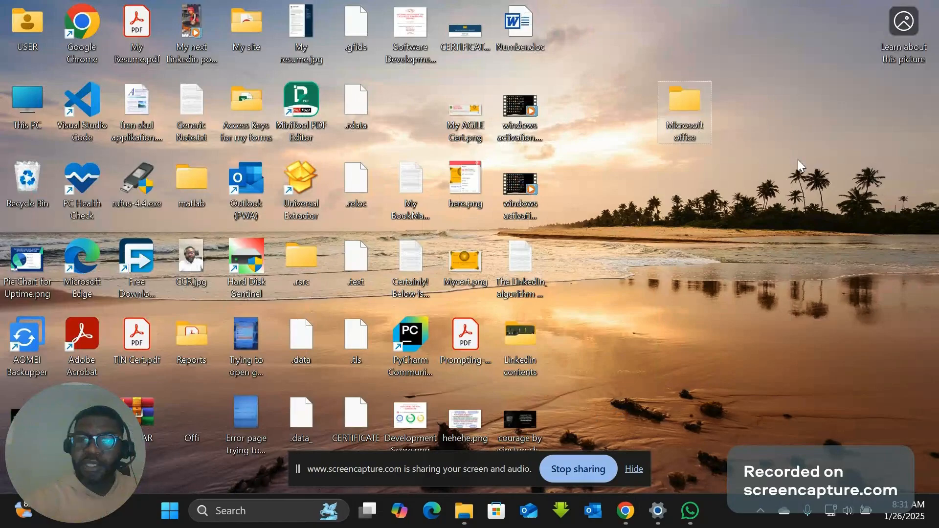
# - Paste the copied configuration file into the Microsoft office folder and rename it Configuration.xml
pyautogui.doubleClick(688, 128)
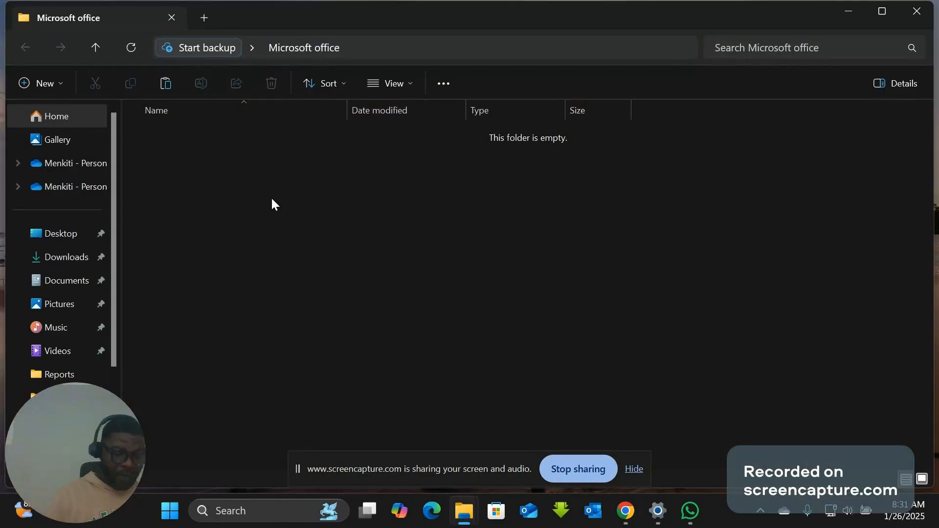
pyautogui.hotkey('ctrl', 'v')
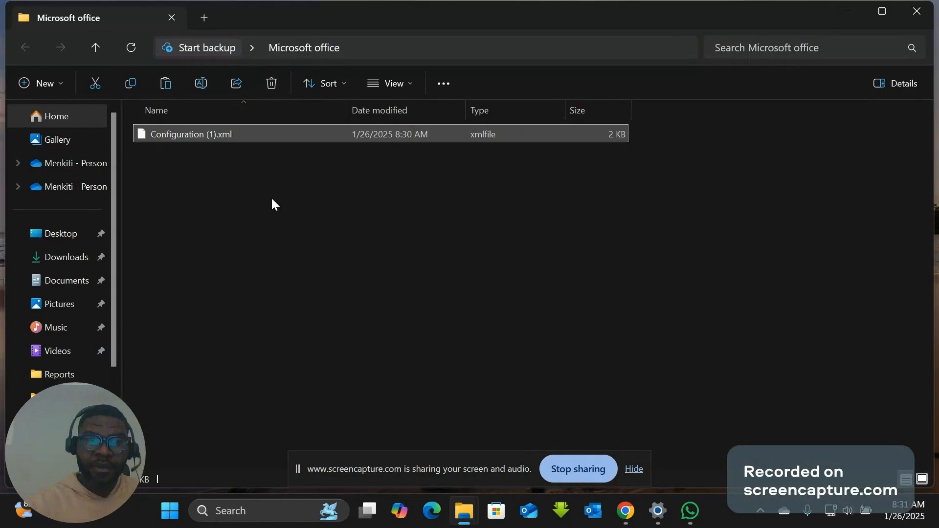
pyautogui.click(215, 135)
pyautogui.click(217, 134)
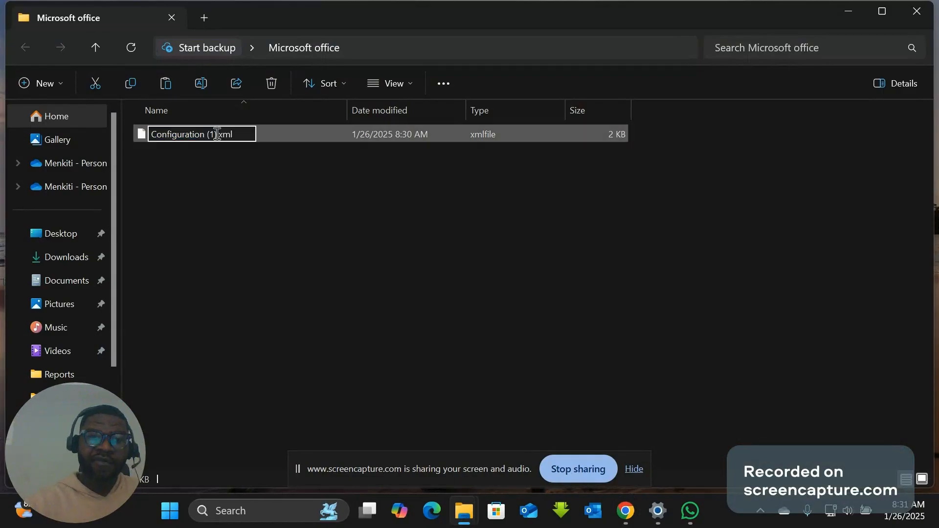
pyautogui.press('BackSpace')
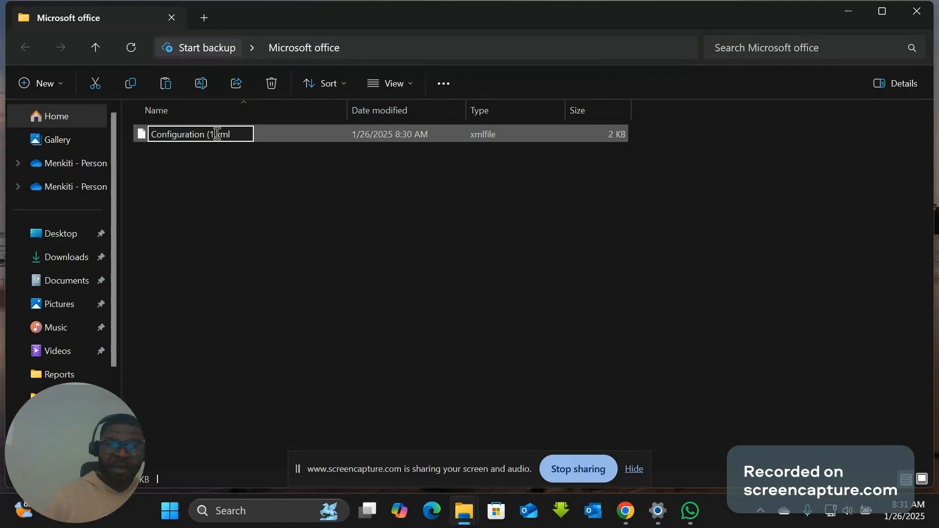
pyautogui.press('BackSpace')
pyautogui.press('BackSpace')
pyautogui.press('BackSpace')
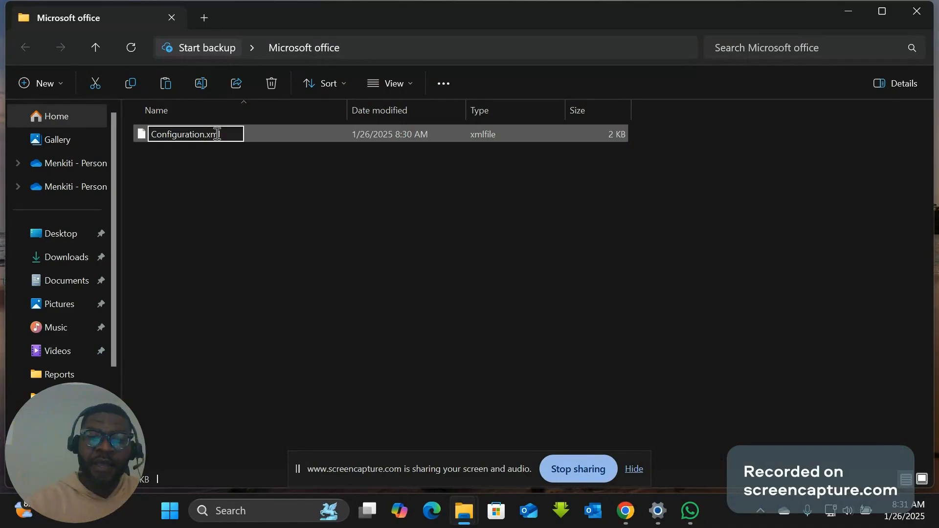
pyautogui.click(307, 186)
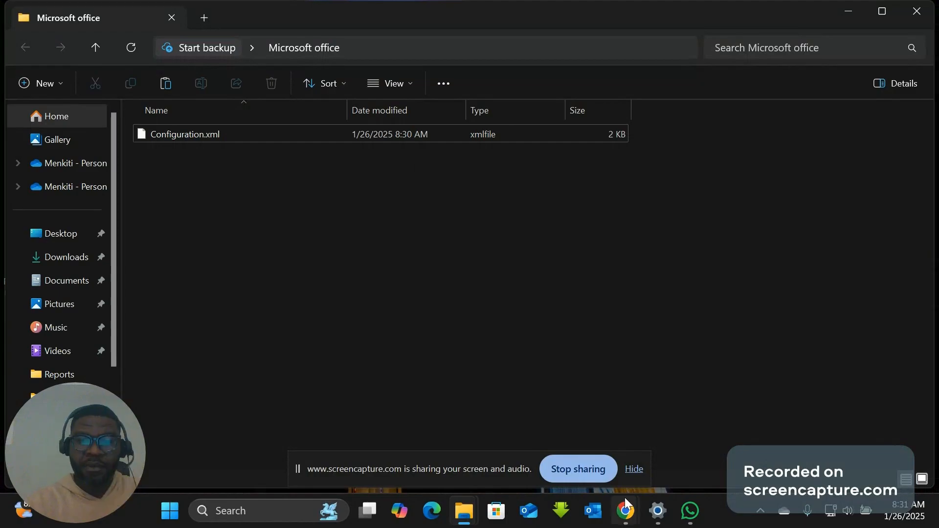
# - Close the Microsoft office folder window and switch to the Chrome window showing the Office Customization Tool
pyautogui.moveTo(623, 509)
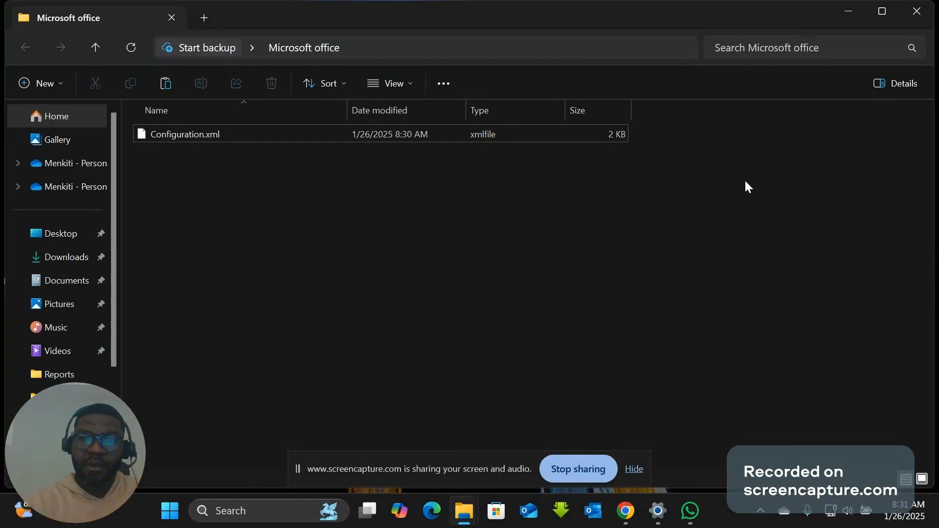
pyautogui.click(916, 11)
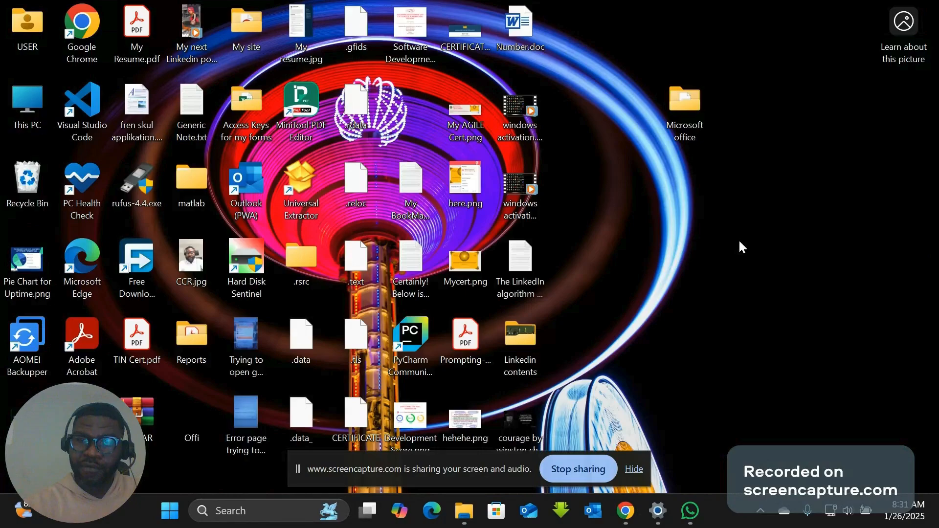
pyautogui.moveTo(626, 518)
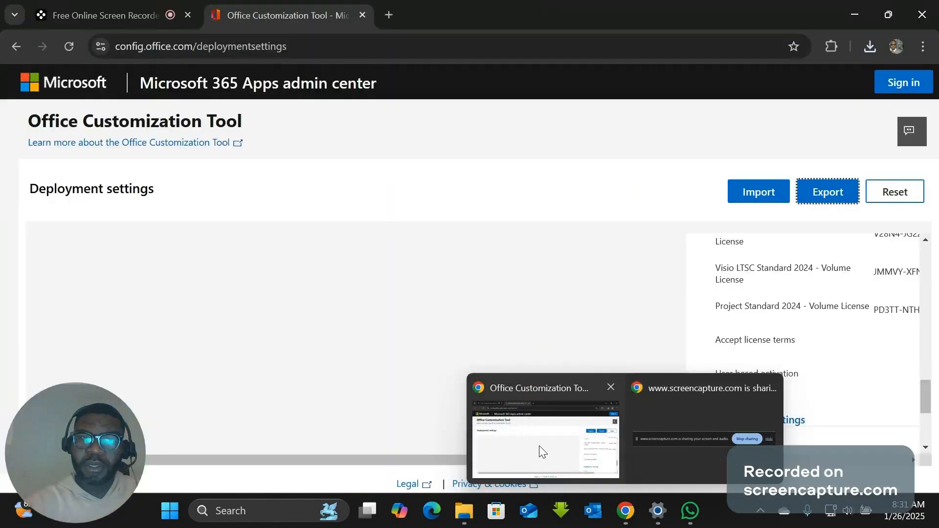
pyautogui.click(539, 445)
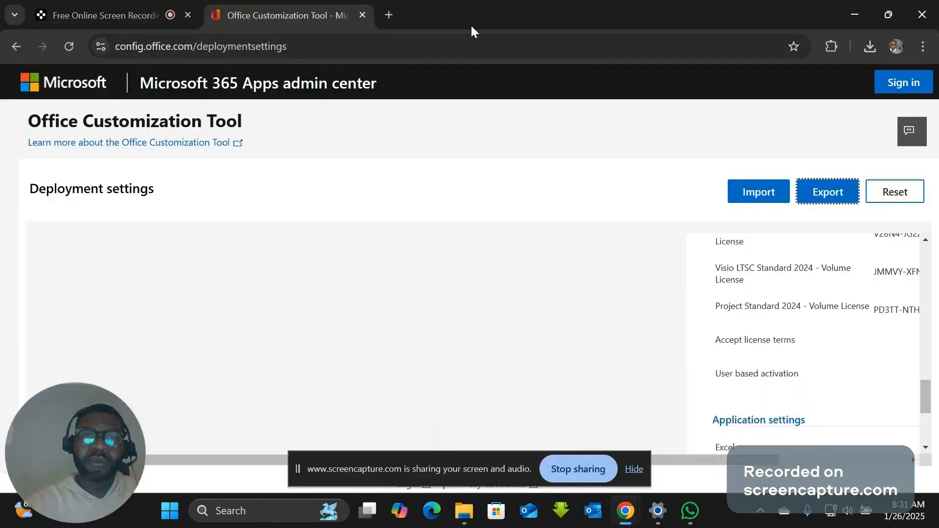
# - Search Google for "microsoft deployment tool" in a new browser tab
pyautogui.click(390, 15)
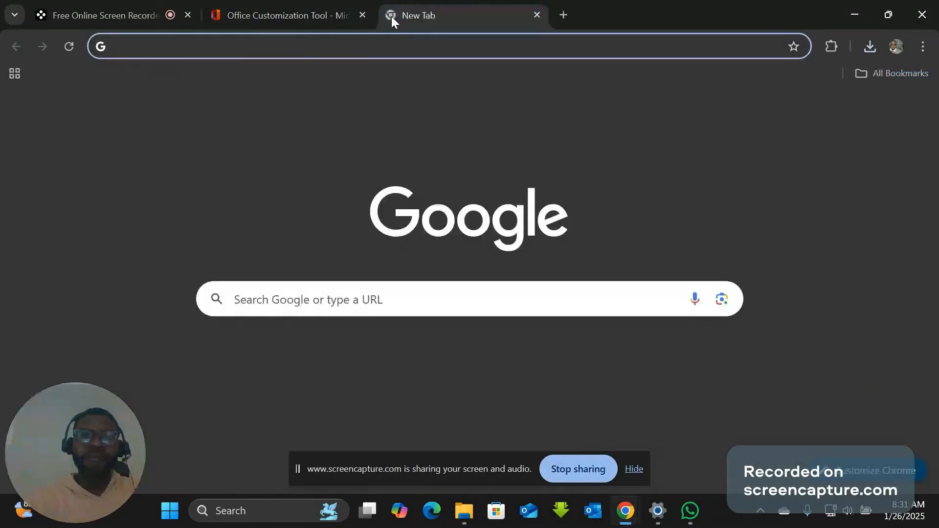
pyautogui.click(369, 49)
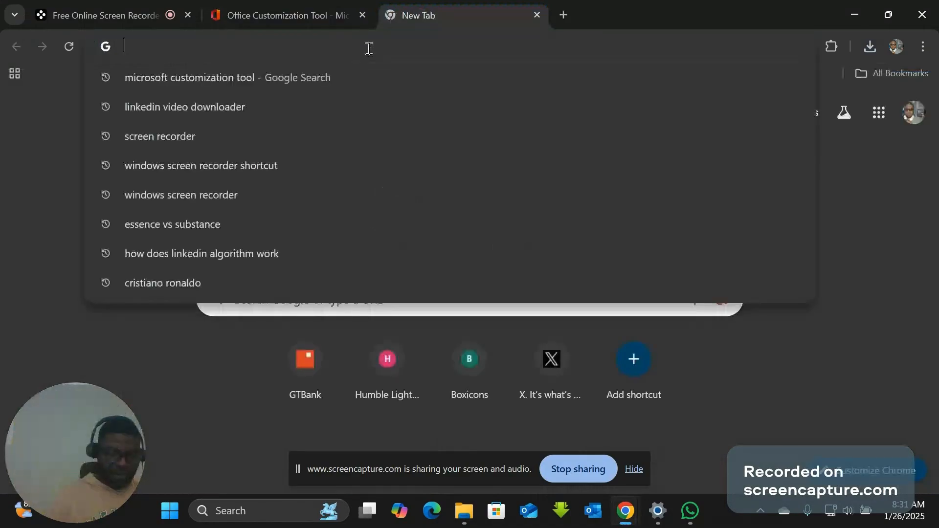
pyautogui.write('micros')
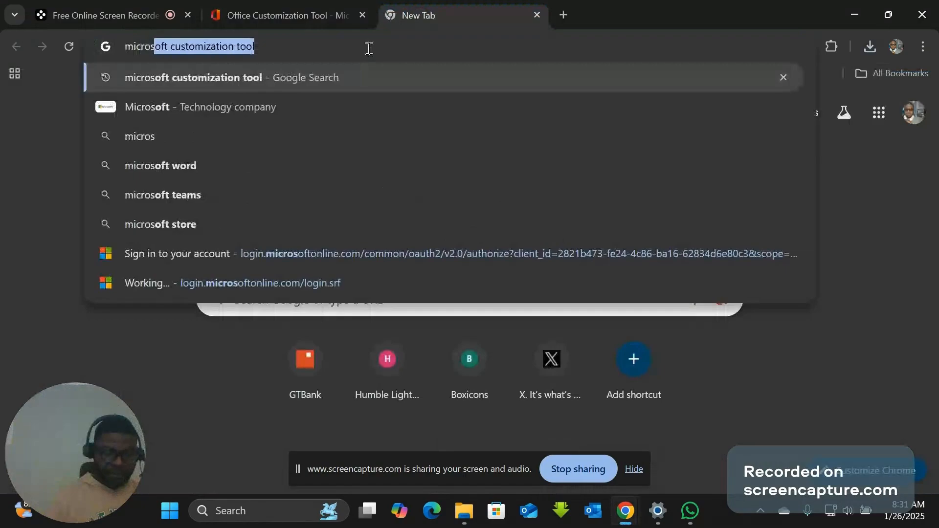
pyautogui.write('oft de')
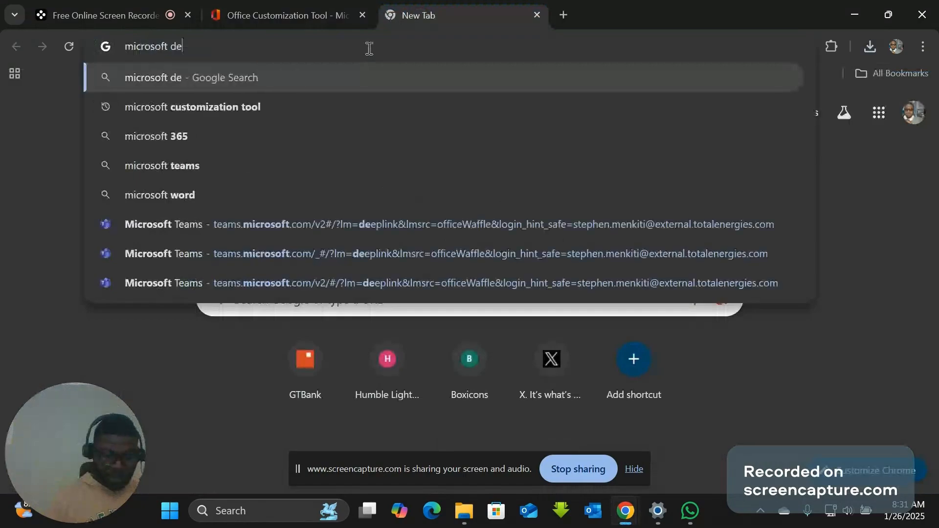
pyautogui.write('ployment ')
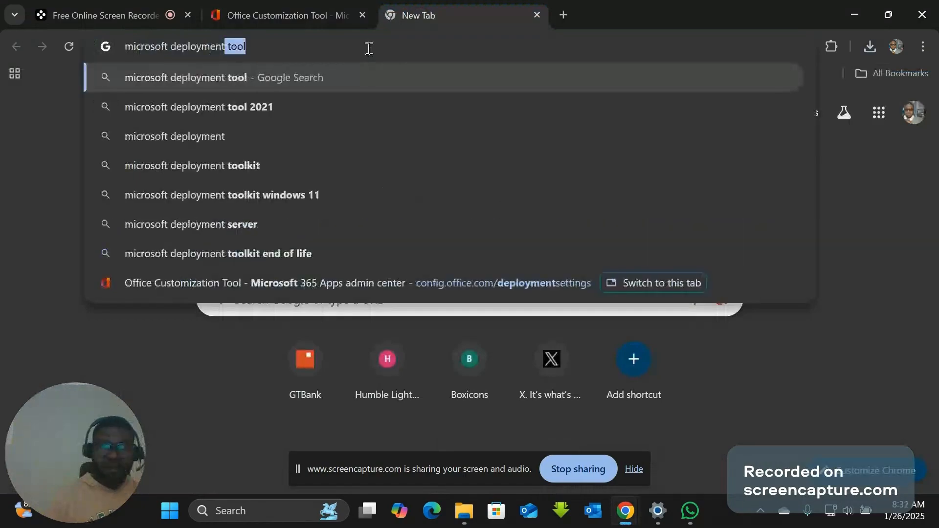
pyautogui.write('tool')
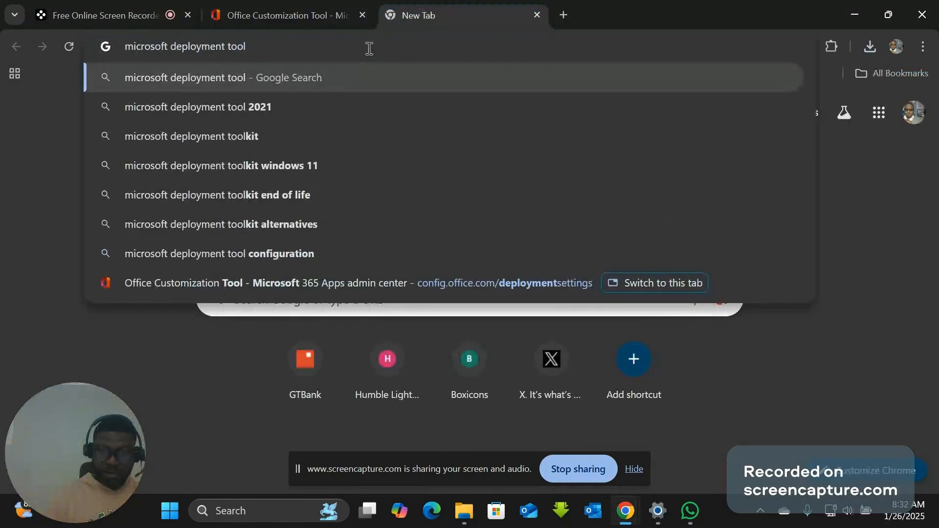
pyautogui.press('Return')
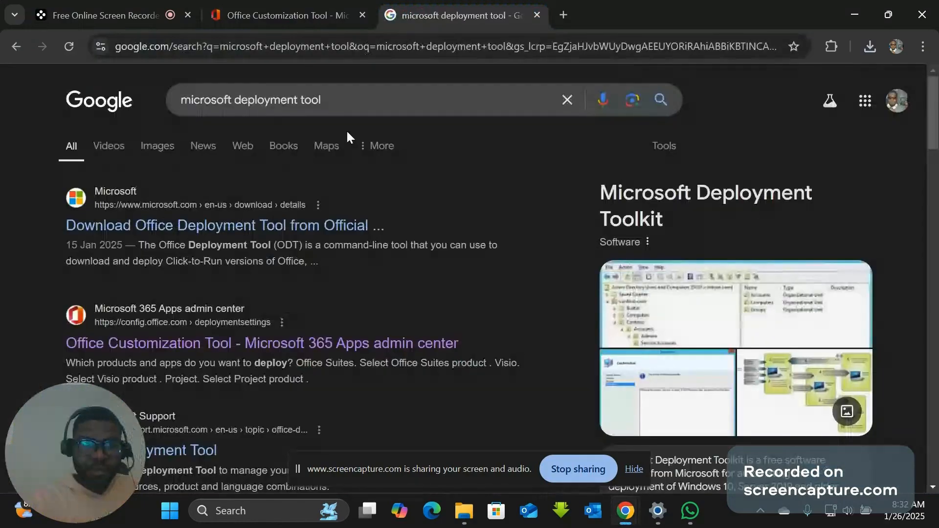
# - Open Microsoft's official Office Deployment Tool download page from the results and download the tool
pyautogui.click(182, 233)
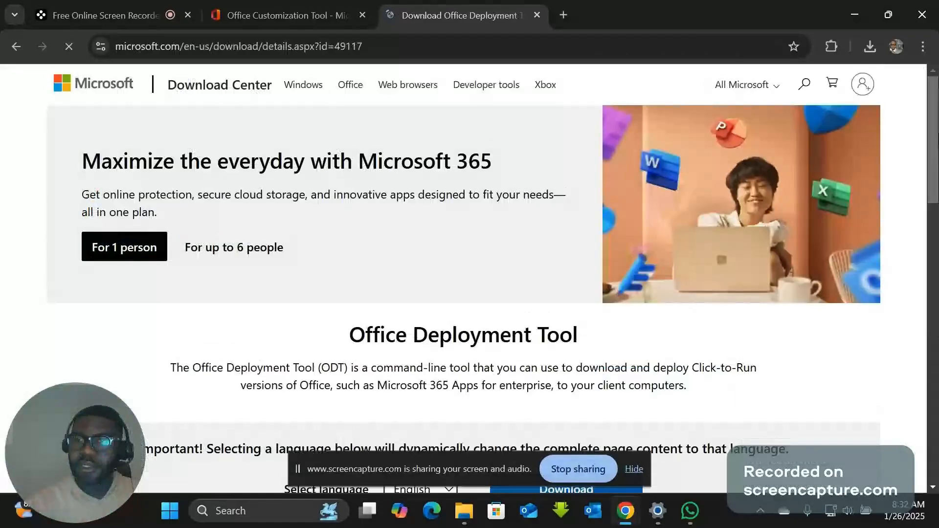
pyautogui.scroll(-2, 463, 274)
pyautogui.scroll(-3, 496, 258)
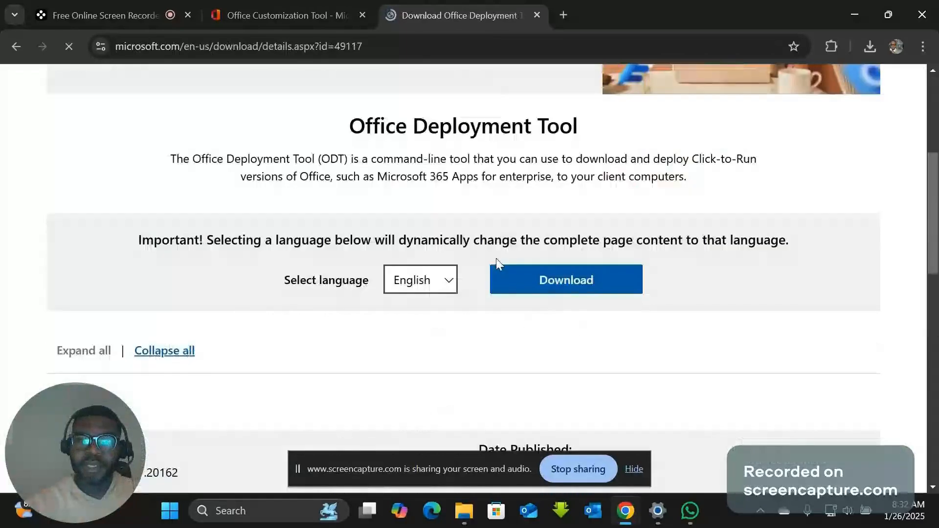
pyautogui.click(563, 281)
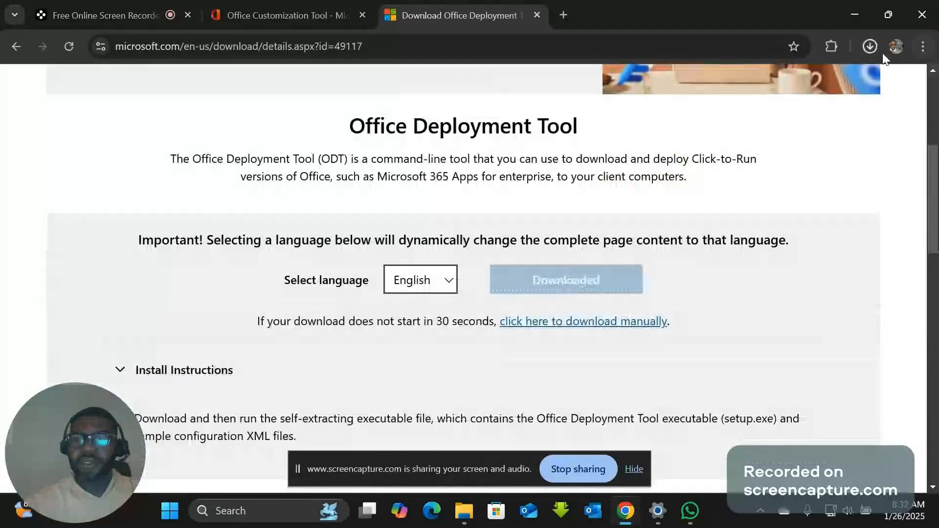
# - Show the downloaded officedeploymenttool_18227-20162.exe in its folder and copy the file
pyautogui.click(871, 46)
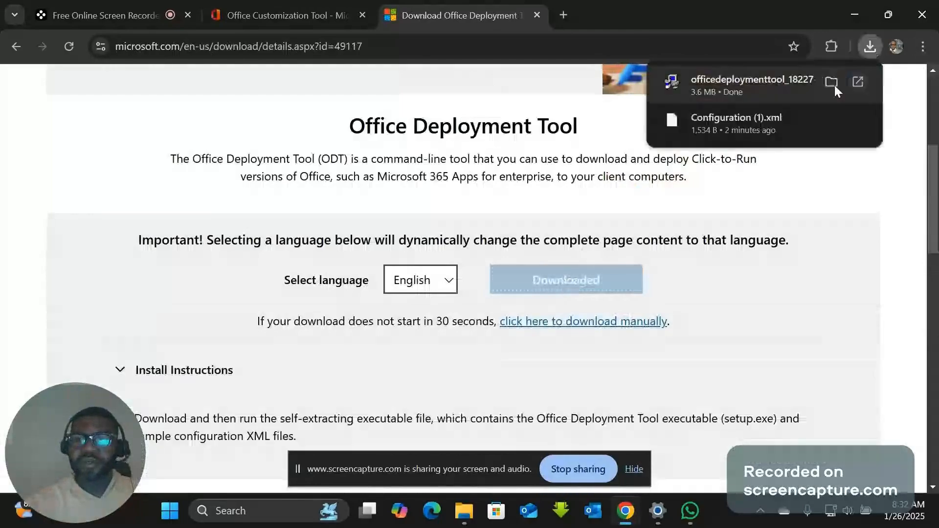
pyautogui.click(830, 81)
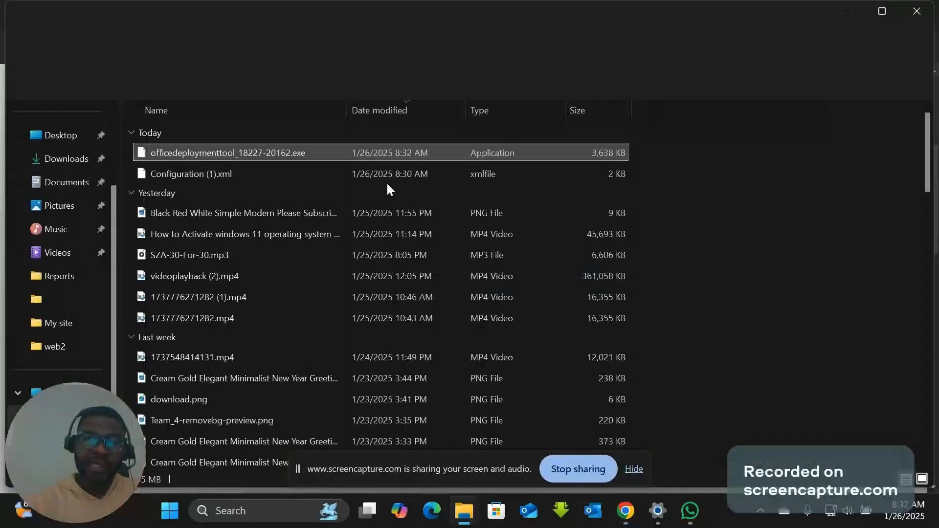
pyautogui.rightClick(200, 154)
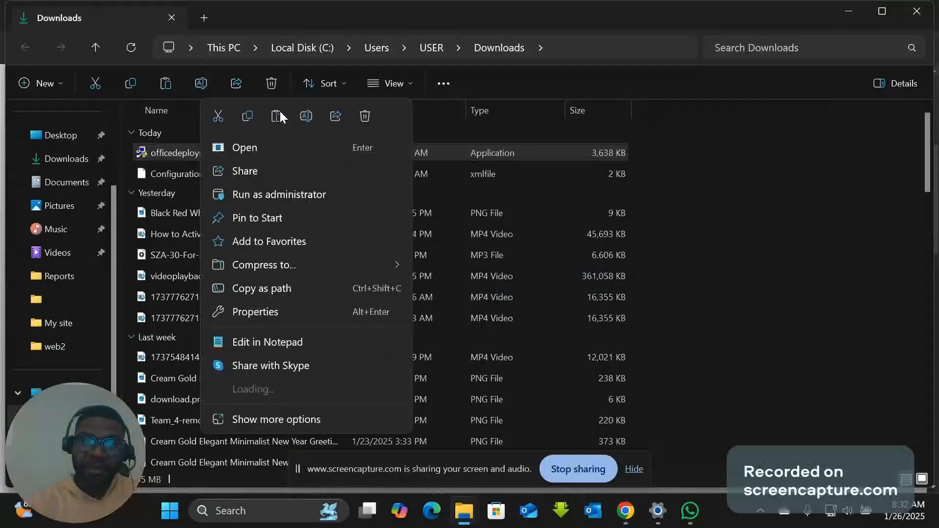
pyautogui.click(249, 116)
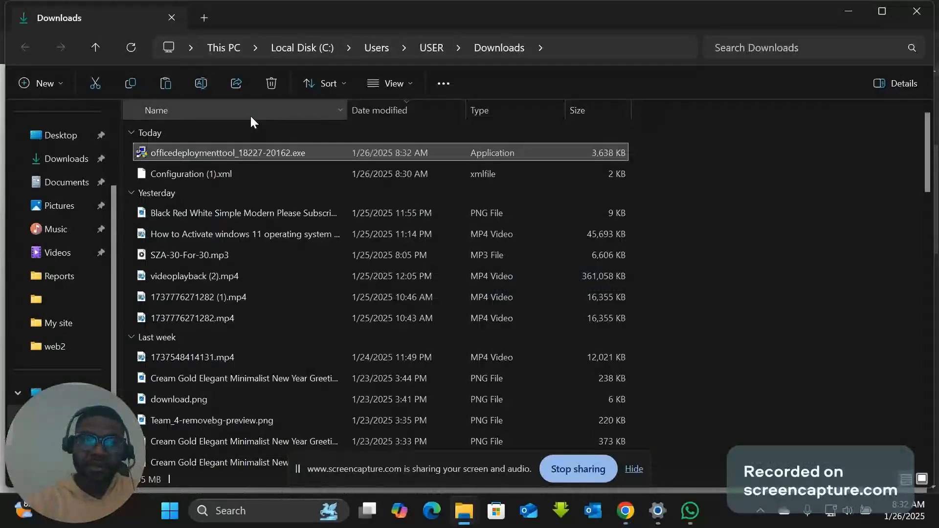
# - Minimize the Downloads and browser windows and open the Microsoft office folder on the desktop
pyautogui.click(859, 9)
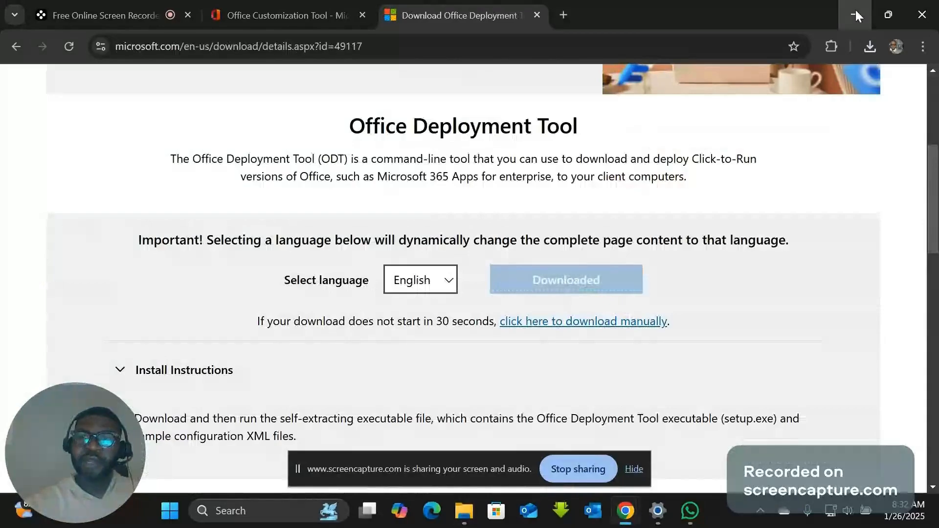
pyautogui.click(855, 15)
pyautogui.doubleClick(685, 100)
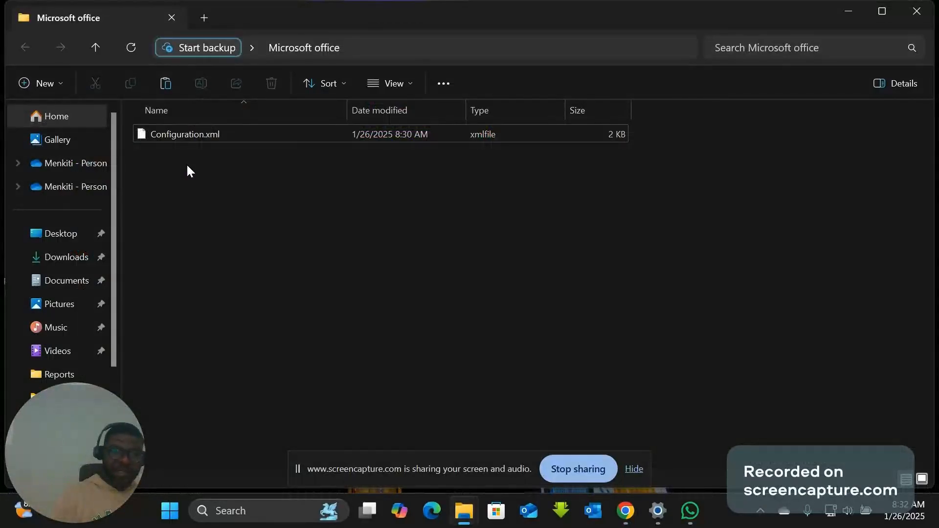
# - Paste officedeploymenttool_18227-20162.exe into the Microsoft office folder and run it
pyautogui.hotkey('ctrl', 'v')
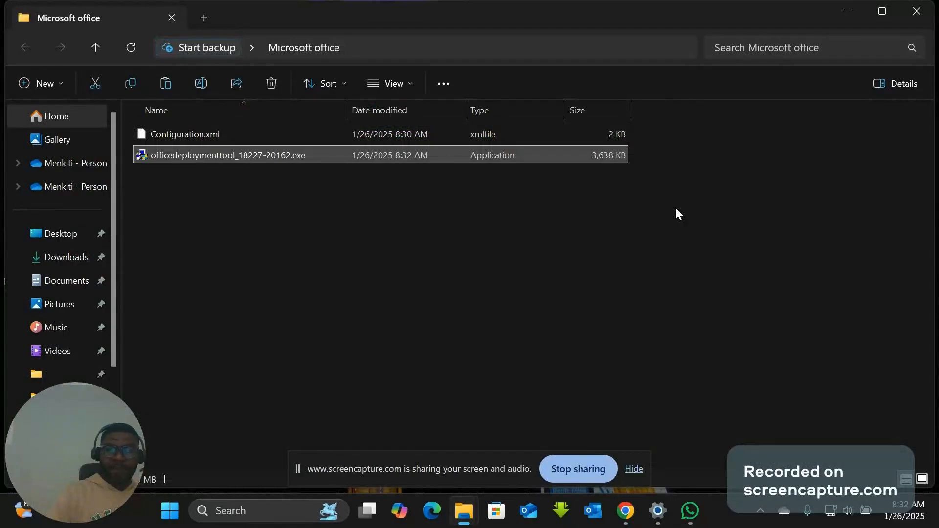
pyautogui.click(678, 193)
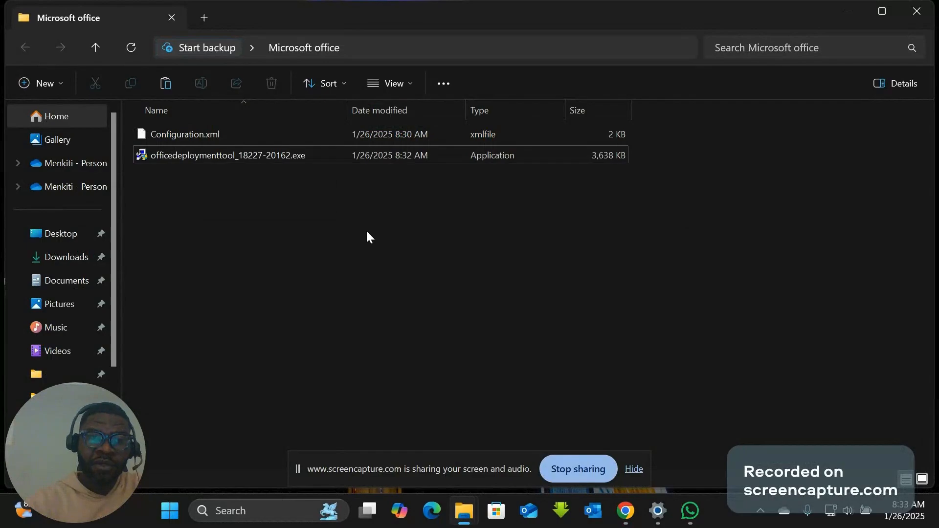
pyautogui.doubleClick(209, 155)
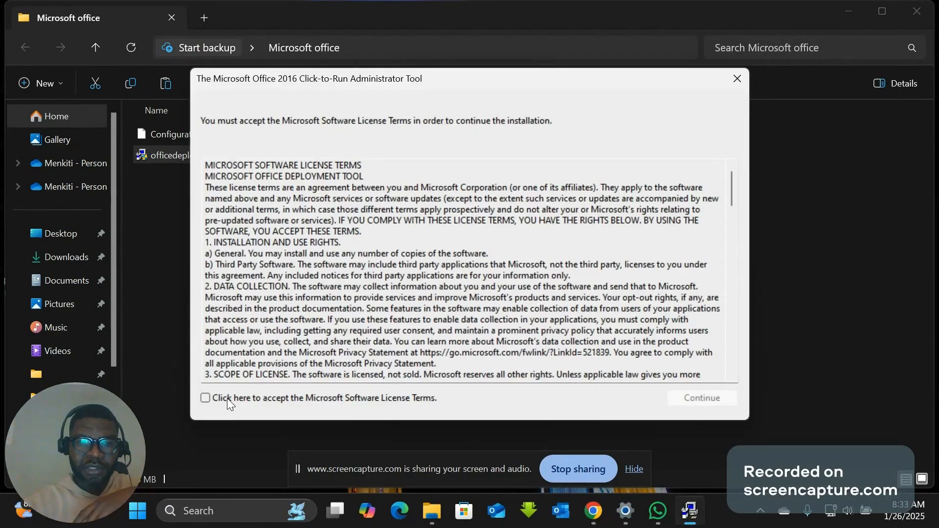
# - Accept the Microsoft Software License Terms and extract the deployment tool's files into the Microsoft office folder on the desktop
pyautogui.click(204, 399)
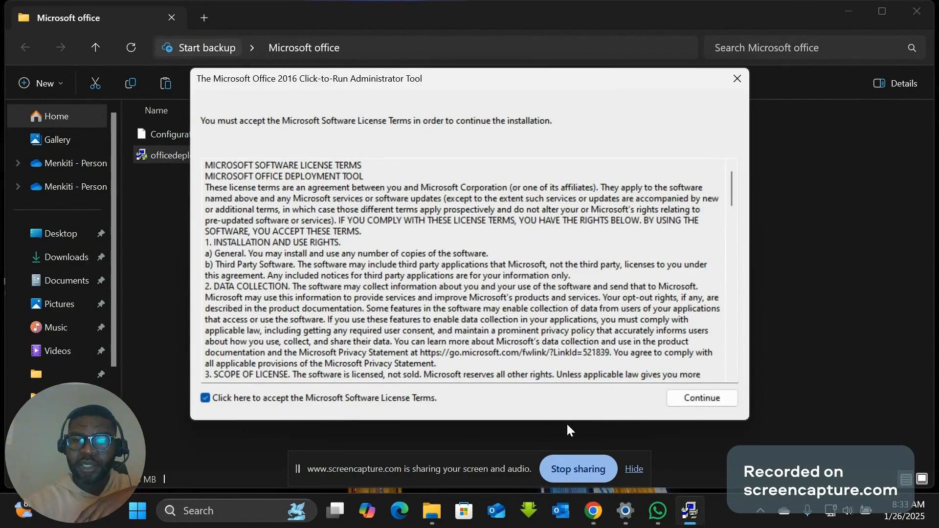
pyautogui.click(694, 404)
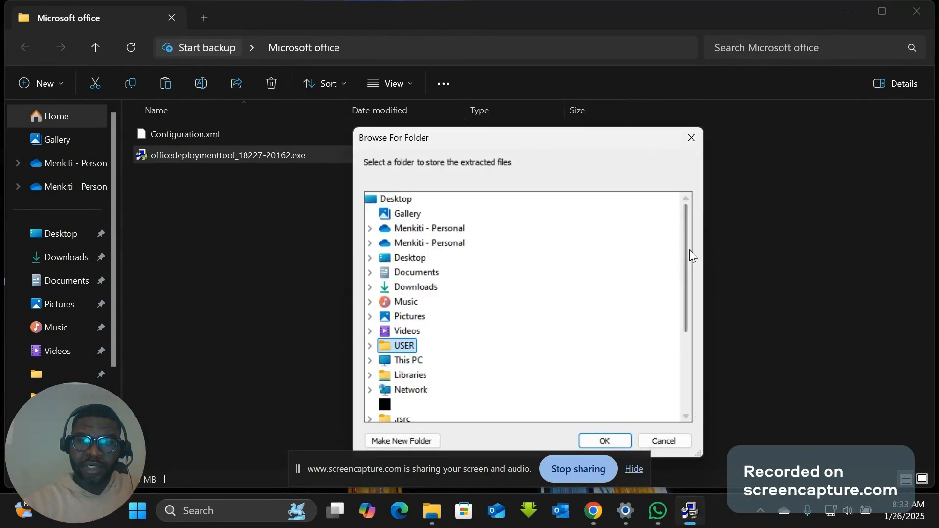
pyautogui.moveTo(684, 250); pyautogui.dragTo(692, 275)
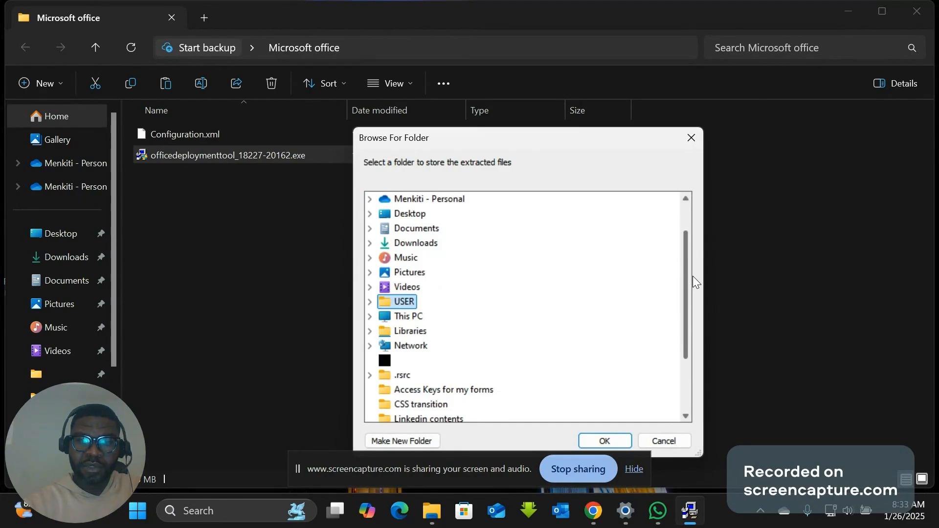
pyautogui.doubleClick(414, 215)
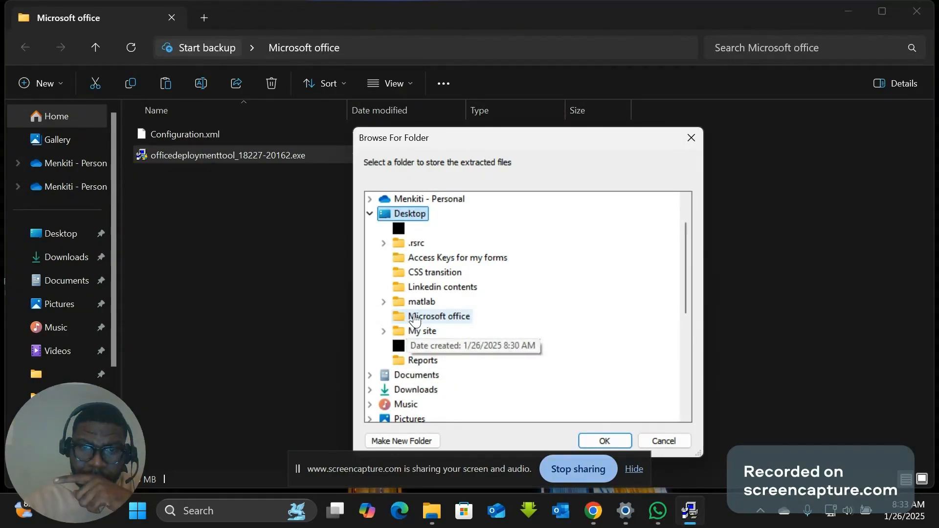
pyautogui.click(440, 316)
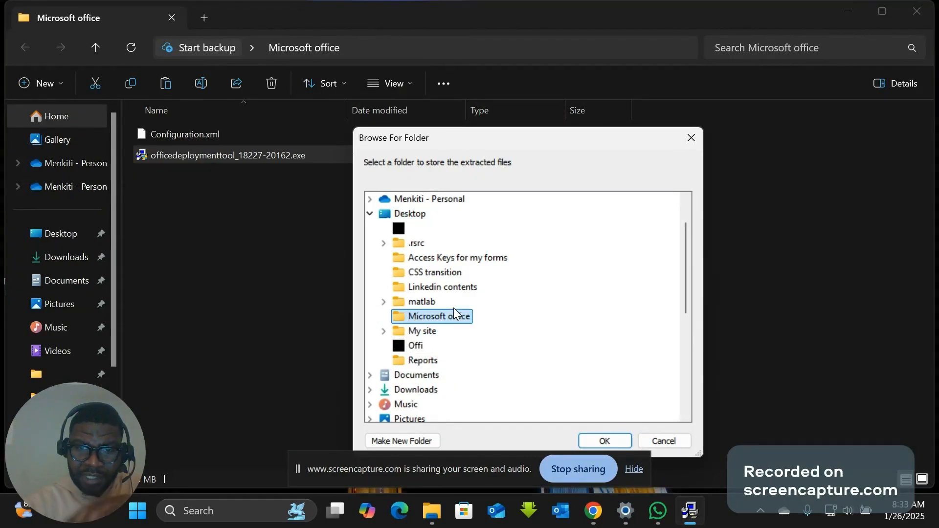
pyautogui.click(604, 441)
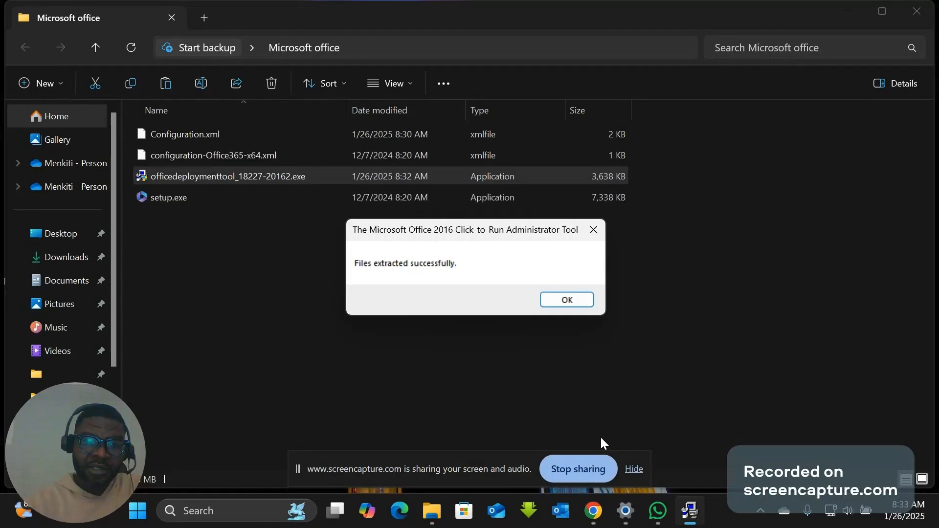
pyautogui.click(580, 297)
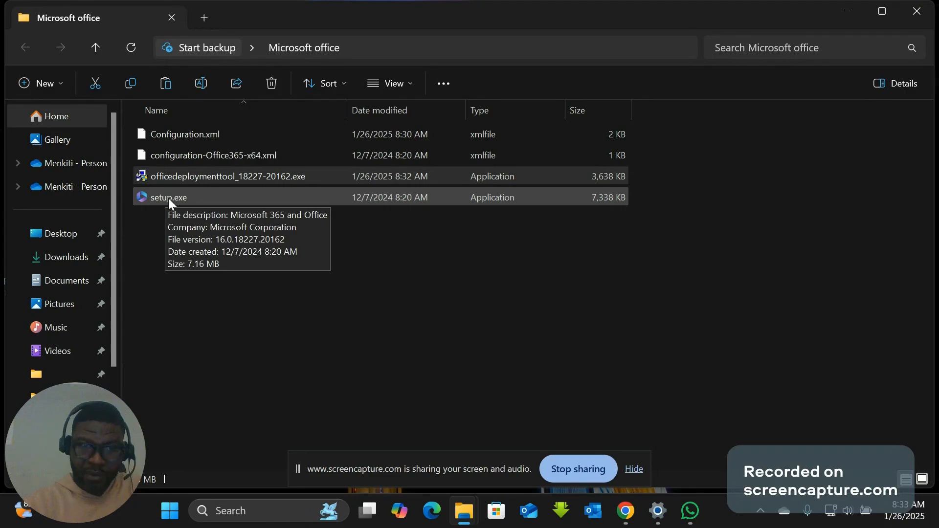
# - Copy the full path of the Microsoft office folder and close its window
pyautogui.click(456, 269)
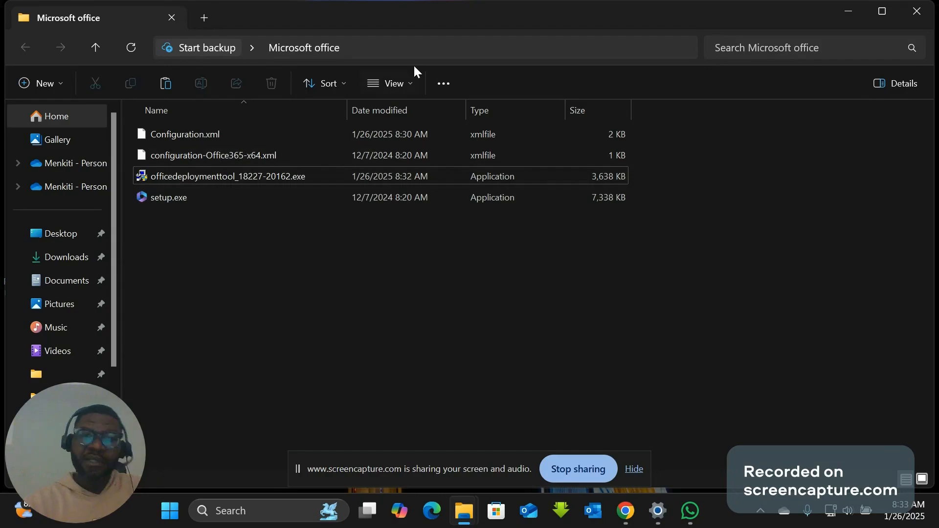
pyautogui.click(397, 53)
pyautogui.hotkey('ctrl', 'c')
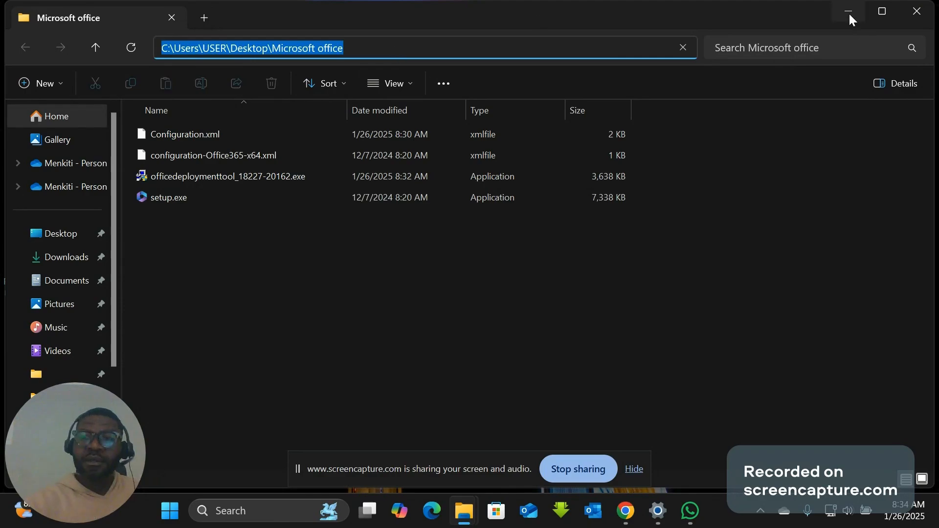
pyautogui.click(917, 18)
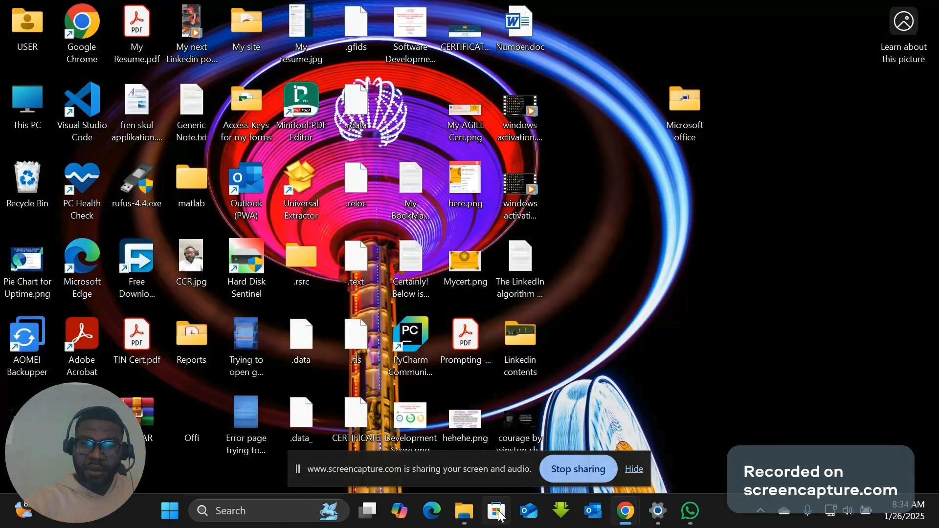
# - Search Windows for "cmd" and open Command Prompt as administrator
pyautogui.click(170, 512)
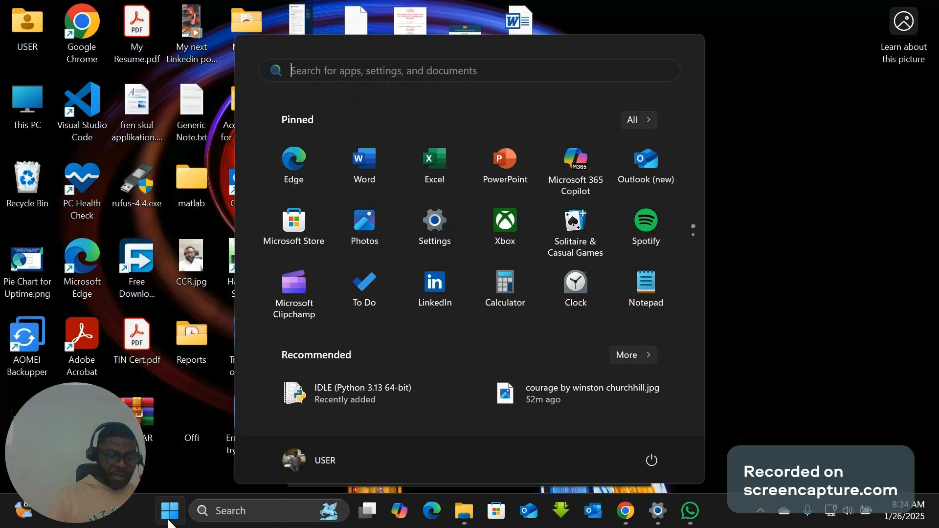
pyautogui.click(168, 522)
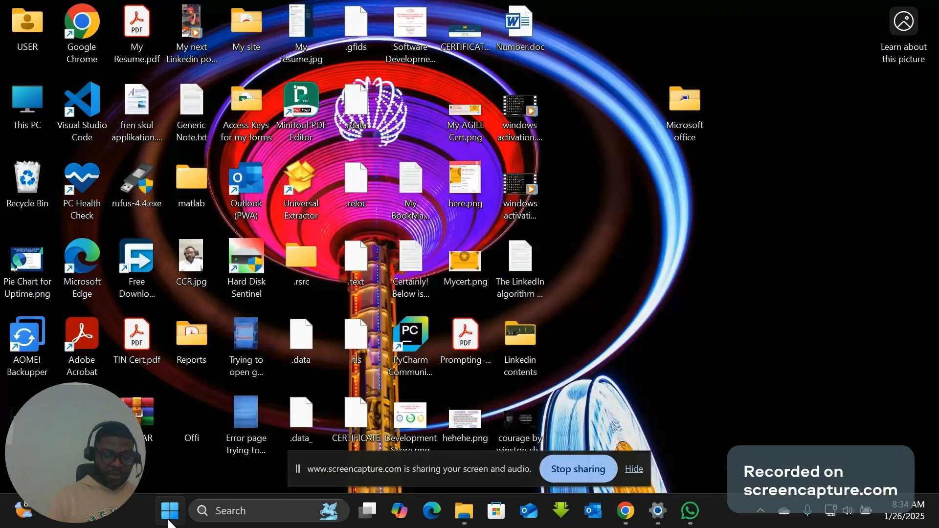
pyautogui.click(169, 522)
pyautogui.write('cmd')
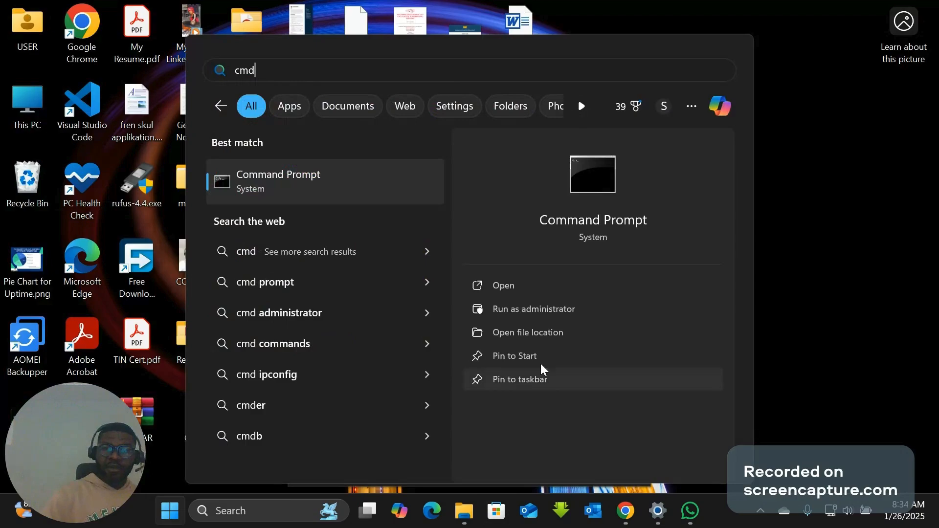
pyautogui.click(524, 309)
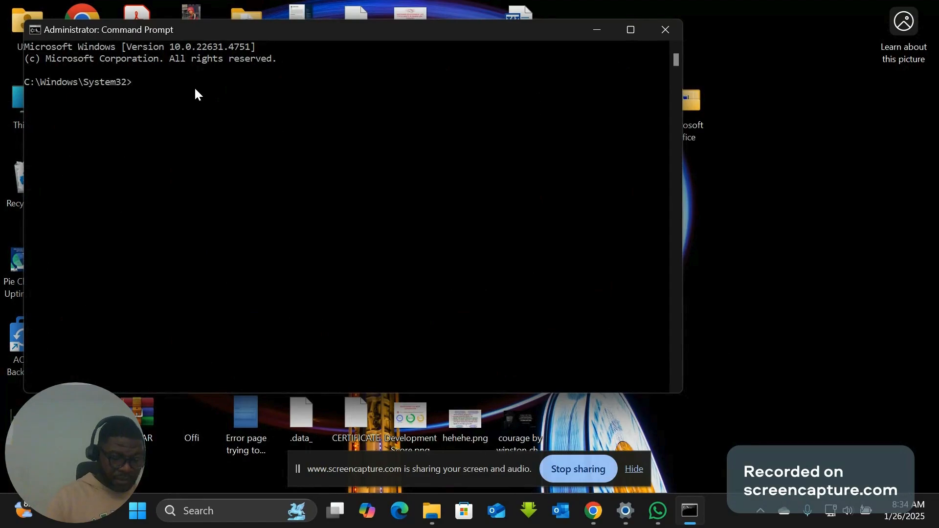
# - Change the working directory to C:\Users\USER\Desktop\Microsoft office with the cd command
pyautogui.write('c')
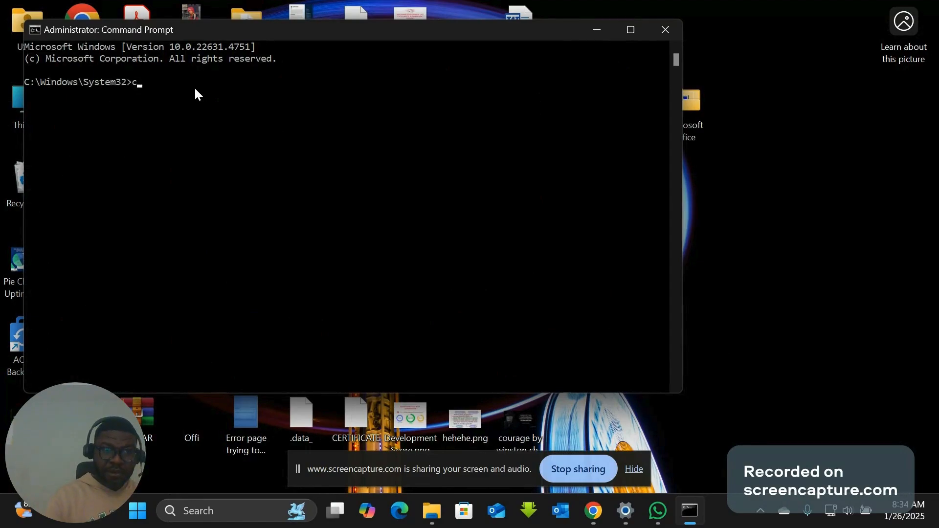
pyautogui.write('d')
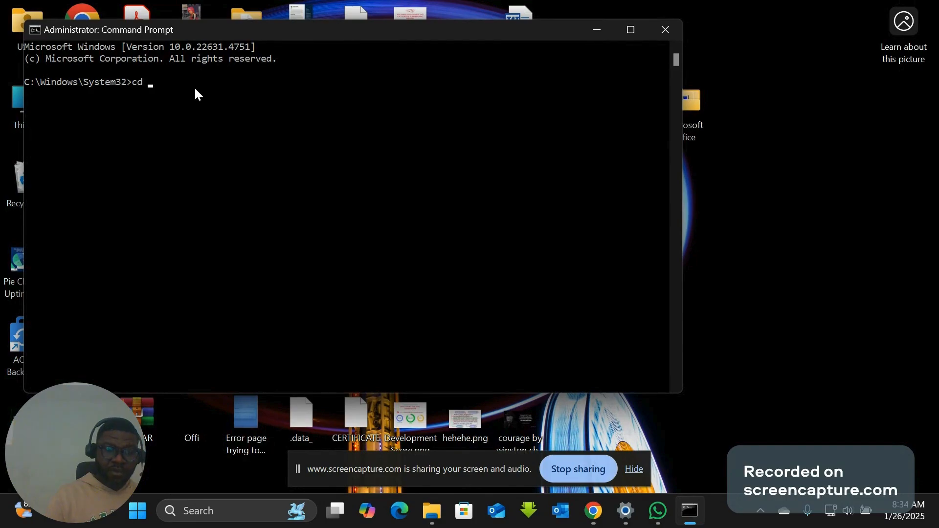
pyautogui.hotkey('ctrl', 'v')
pyautogui.press('Return')
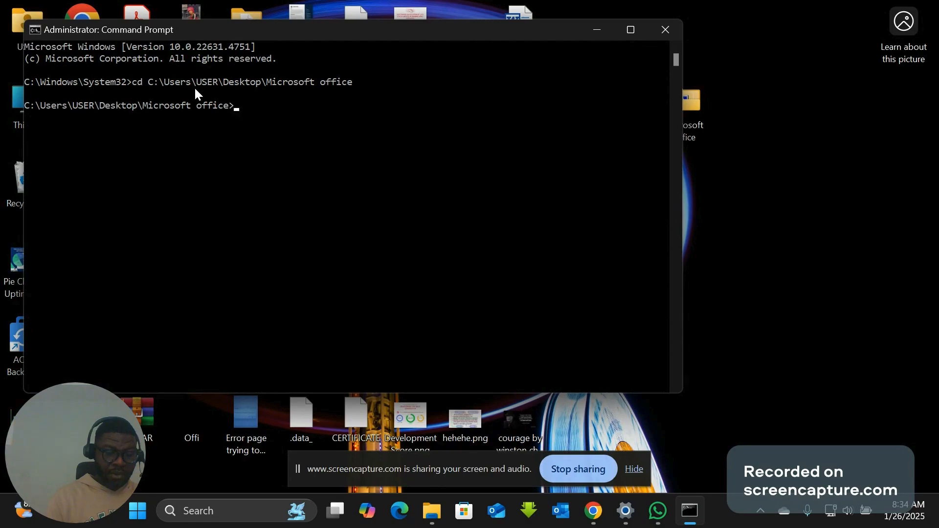
# - Try to start the Office installation with the command "setup /configure Conguration.xml" and dismiss the installer dialog
pyautogui.write('setu')
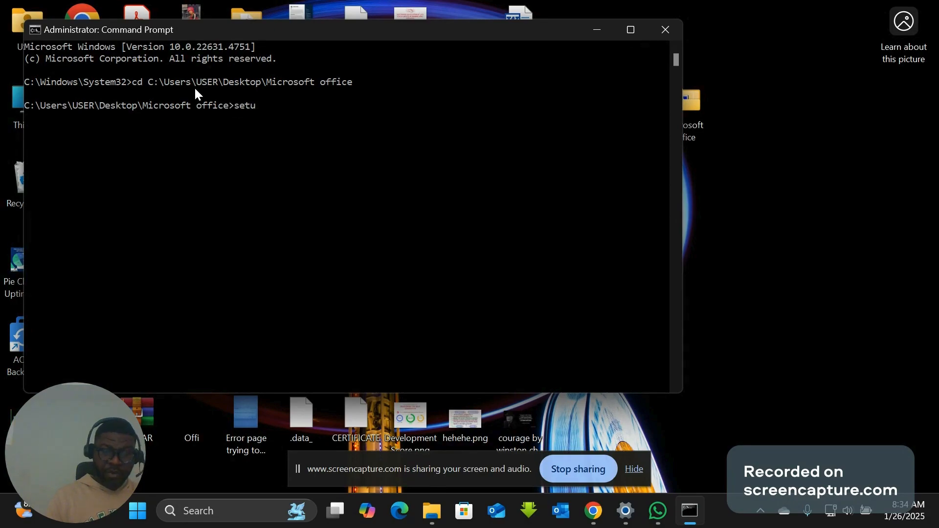
pyautogui.write('p /')
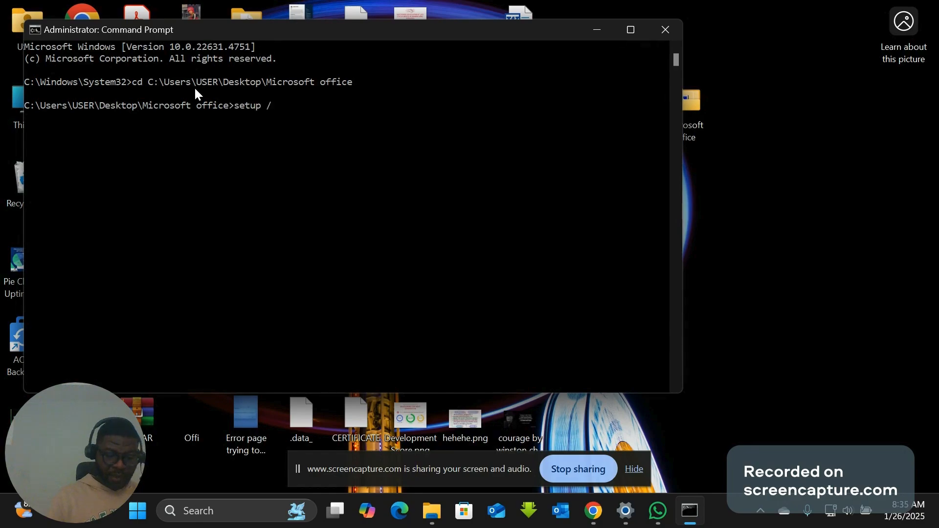
pyautogui.write('configure')
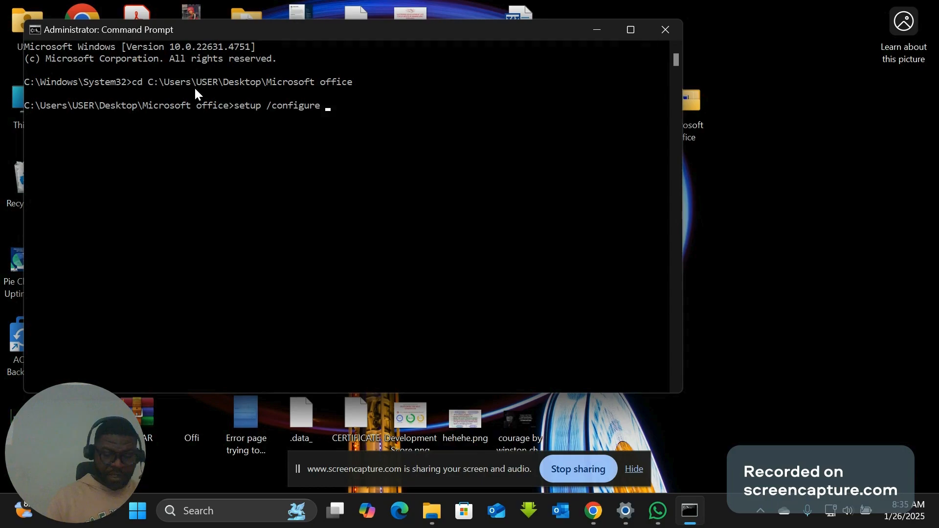
pyautogui.write(' Congur')
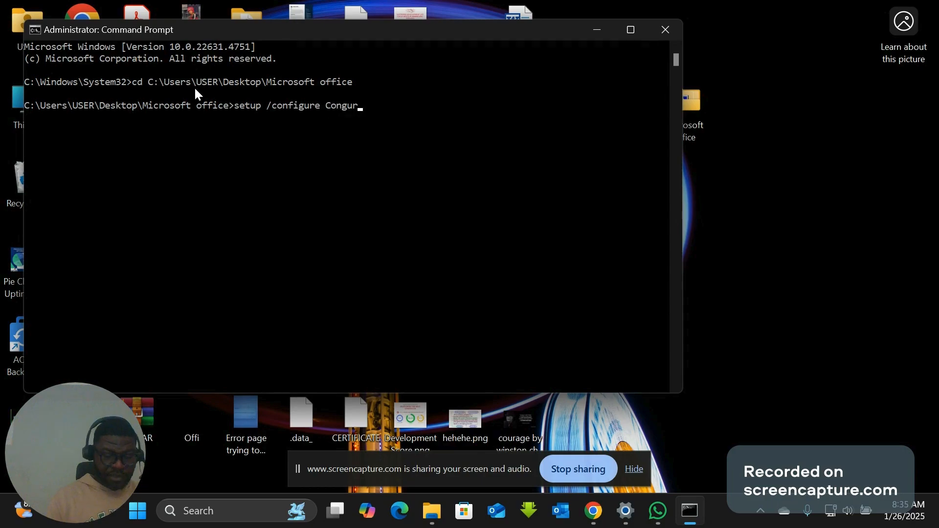
pyautogui.write('ation.')
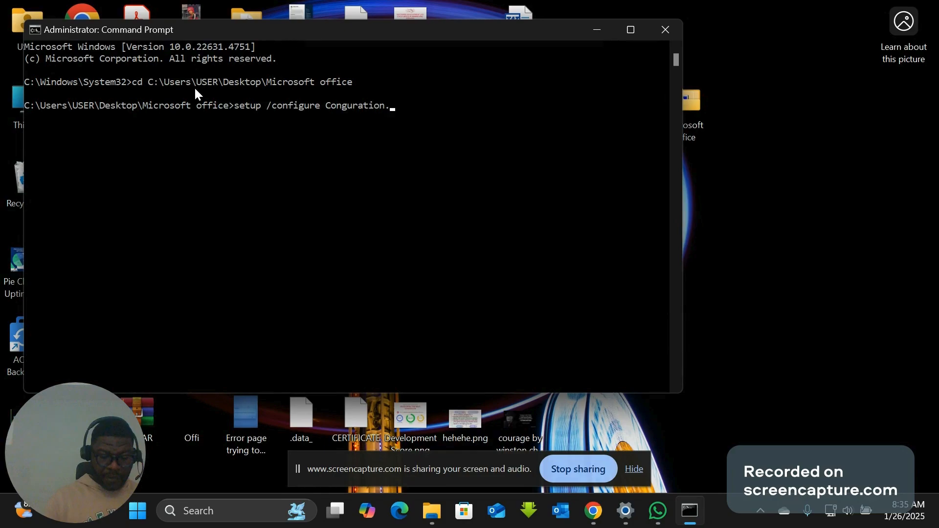
pyautogui.write('xml')
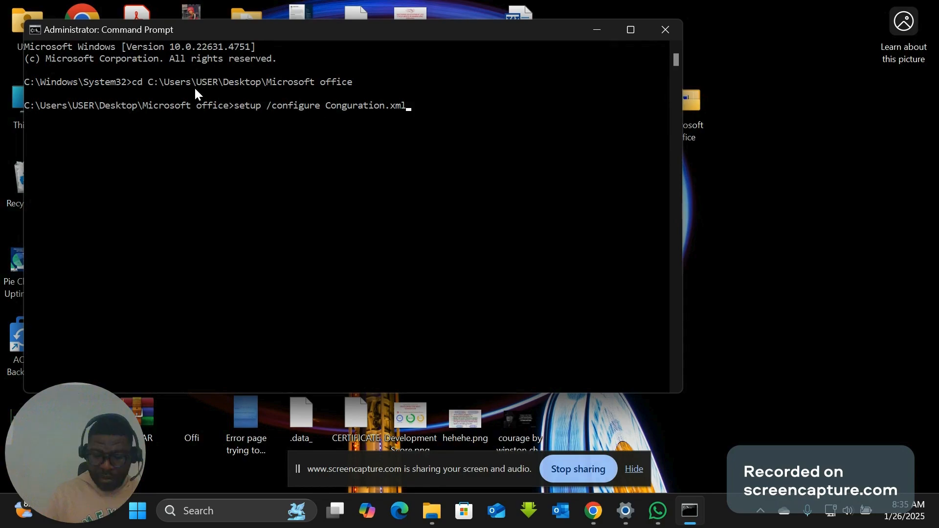
pyautogui.press('Return')
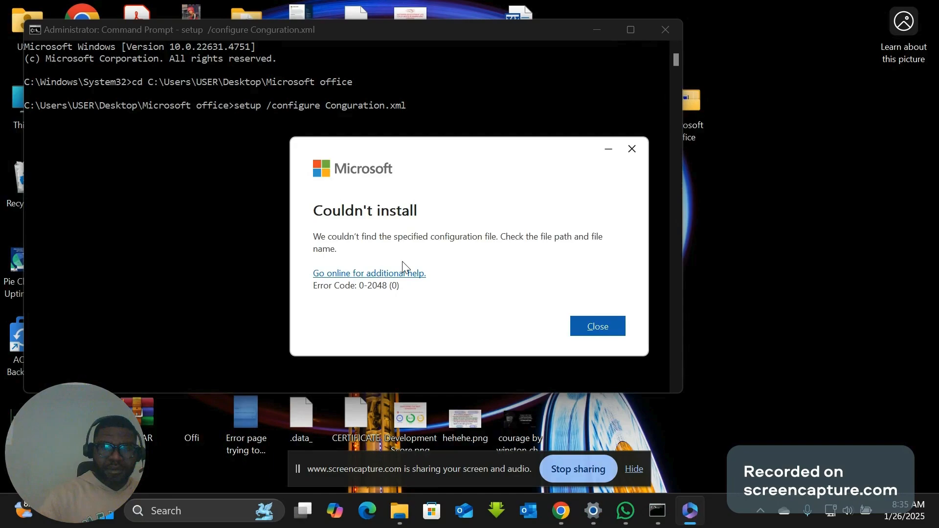
pyautogui.click(605, 323)
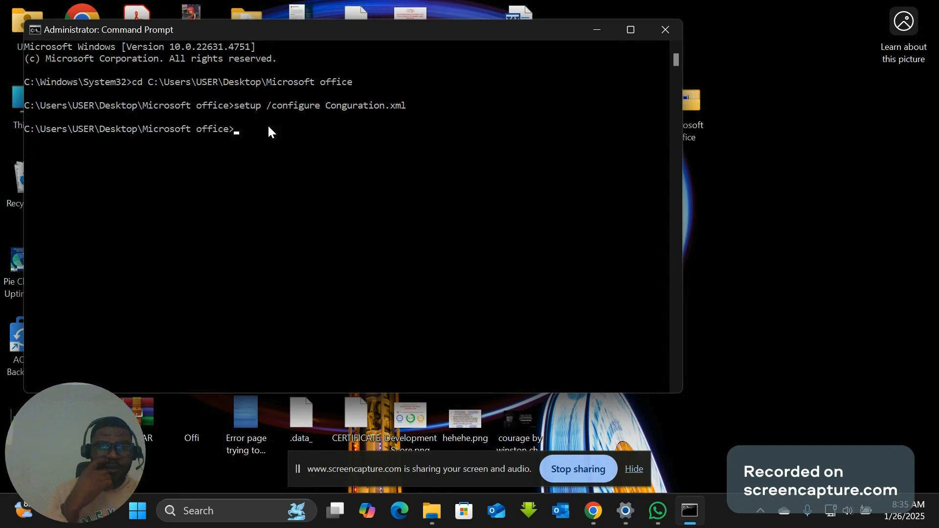
# - Run the command "setup /configure Configuration.xml" to start the Office installation
pyautogui.write('s')
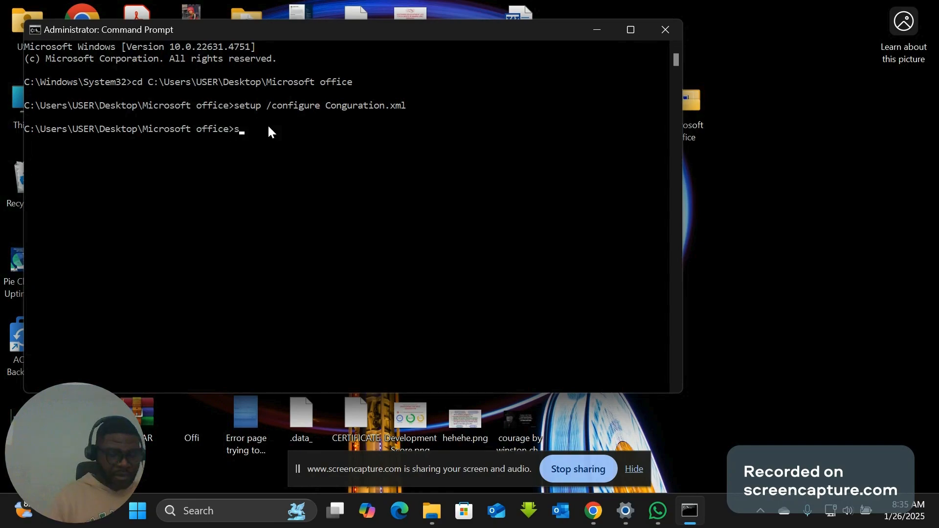
pyautogui.write('etup')
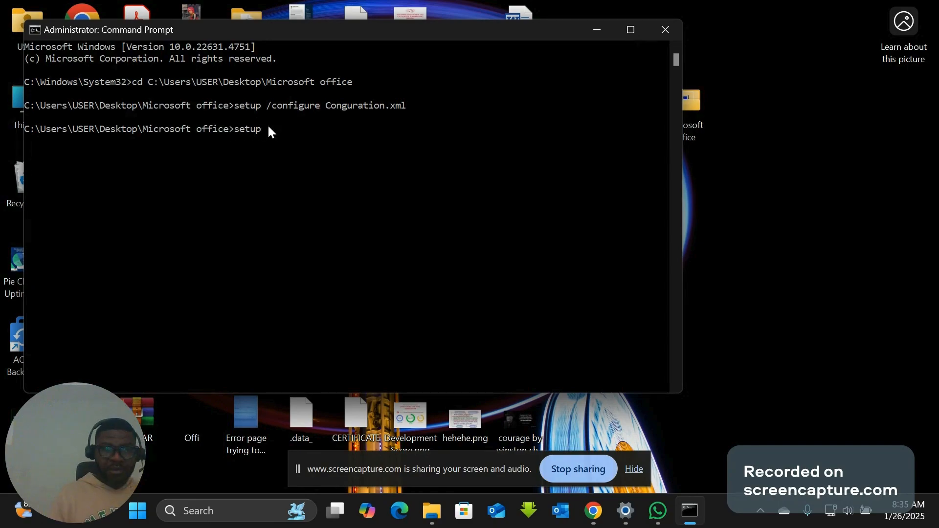
pyautogui.write(' /')
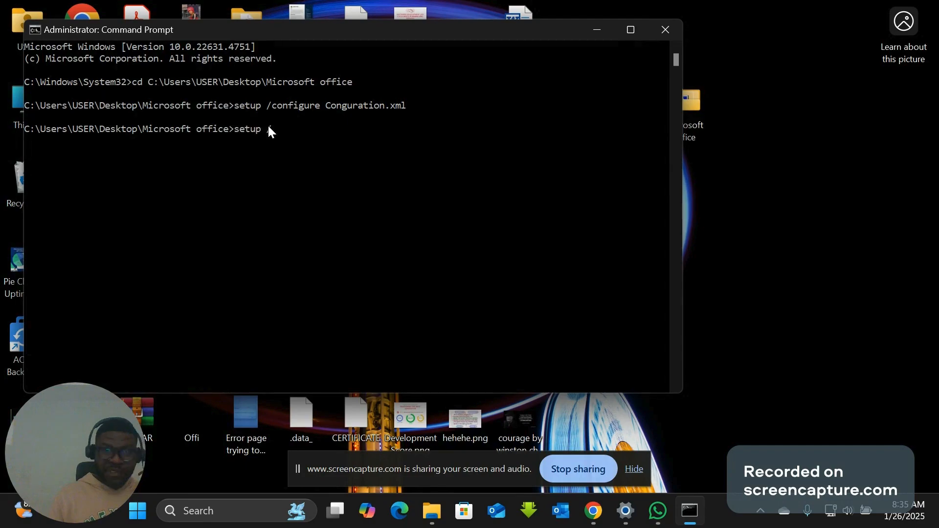
pyautogui.write('con')
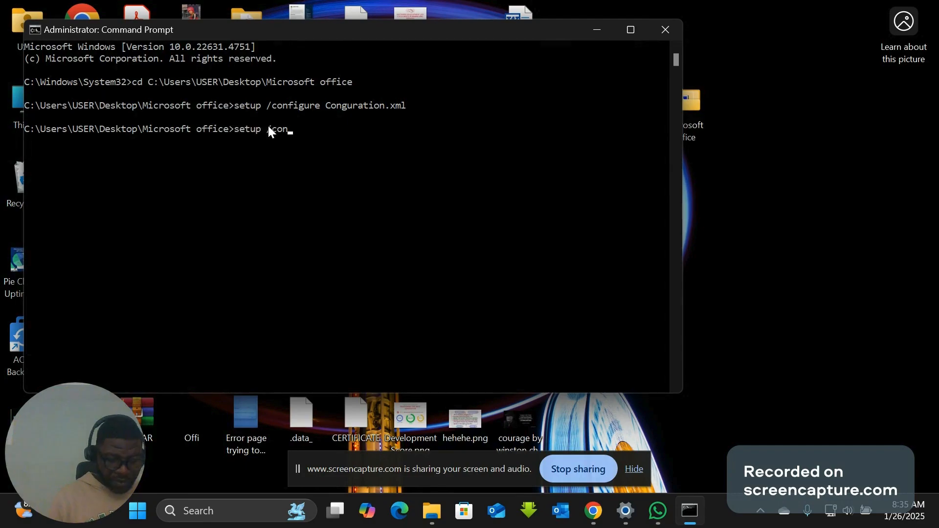
pyautogui.write('figure')
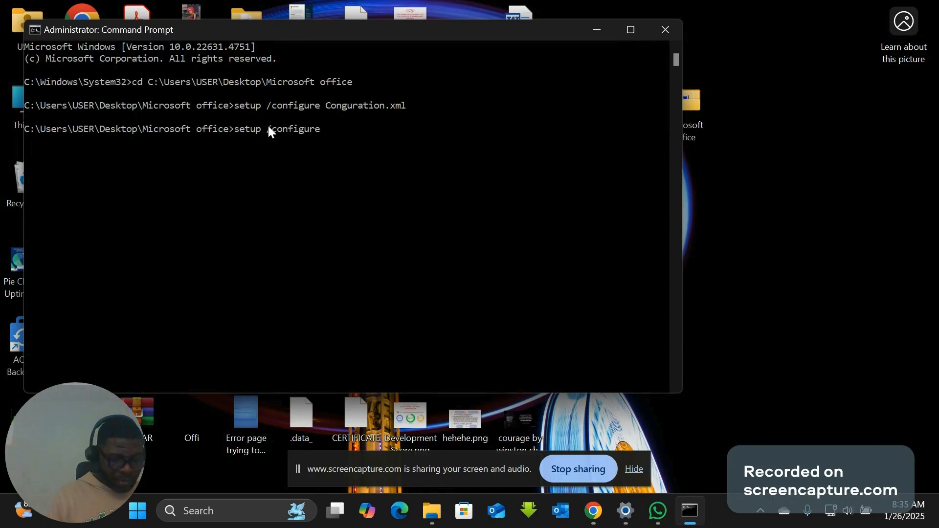
pyautogui.write(' Co')
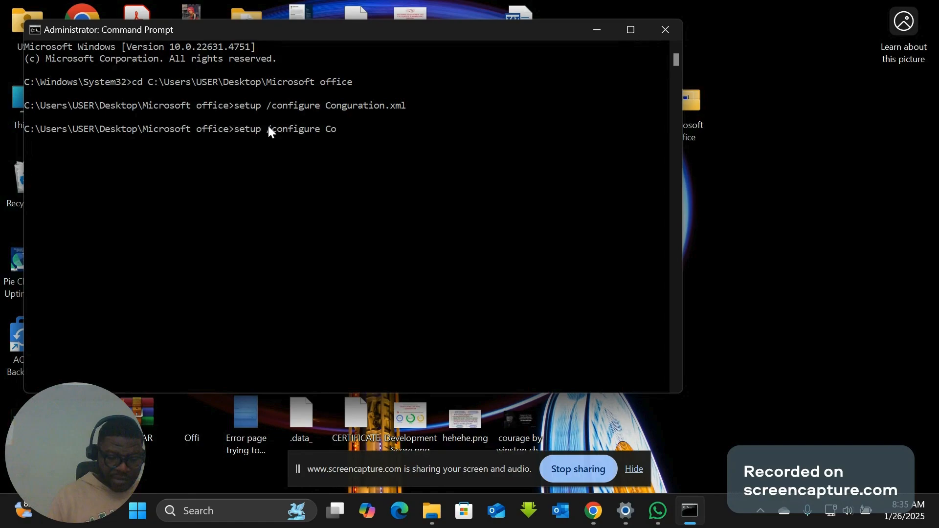
pyautogui.write('nfi')
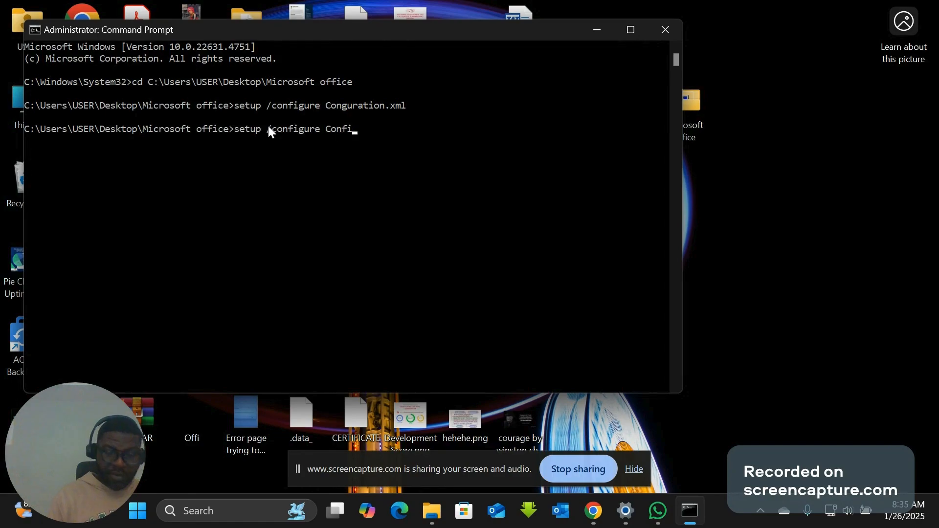
pyautogui.write('gurat')
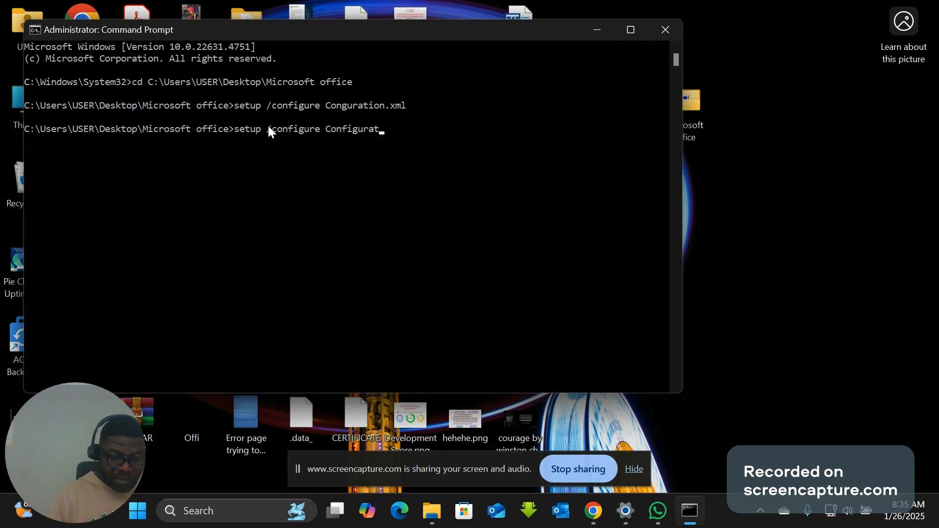
pyautogui.write('ion.')
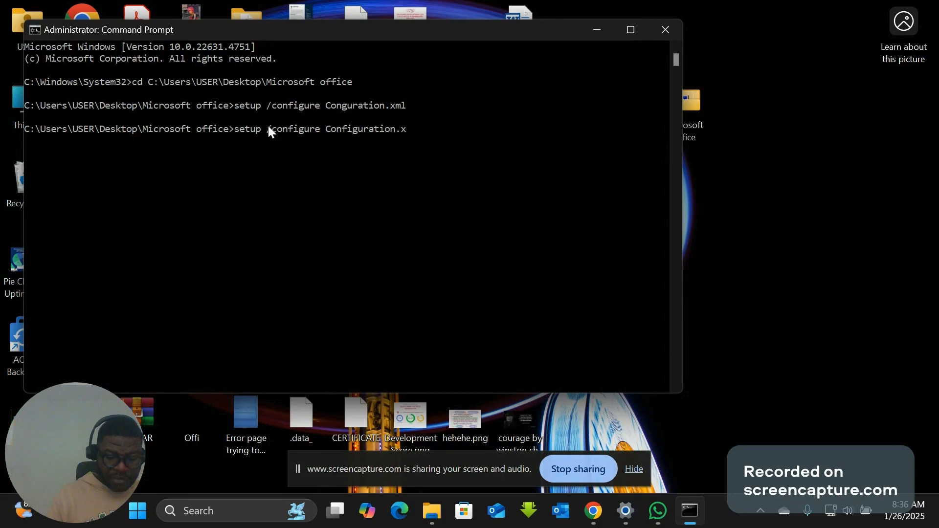
pyautogui.write('xml')
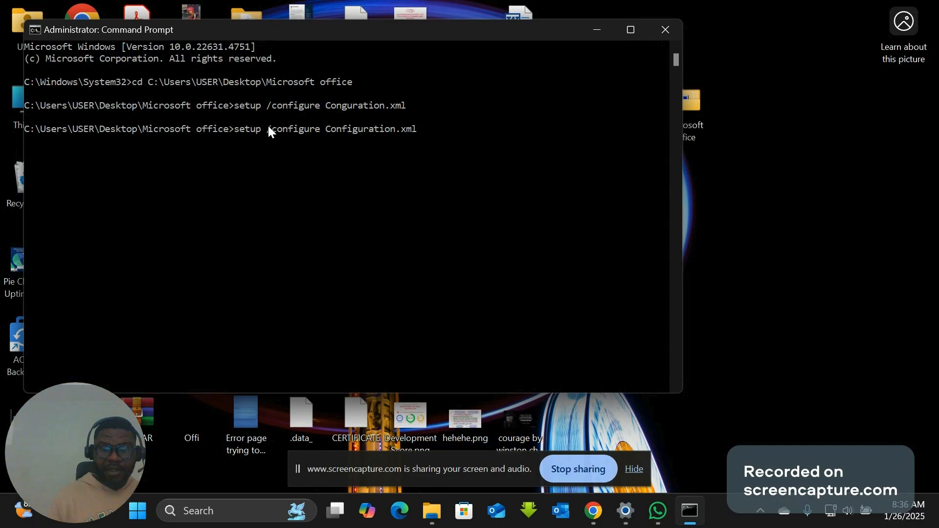
pyautogui.press('Return')
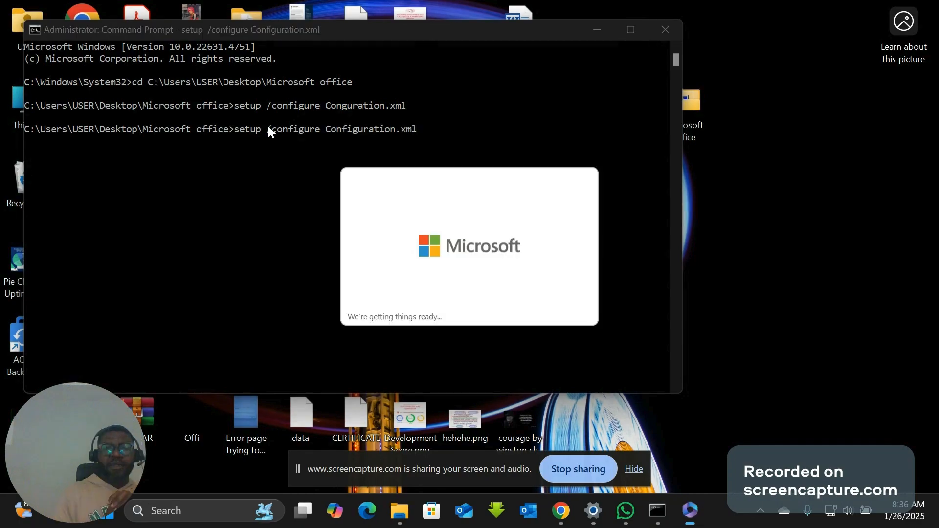